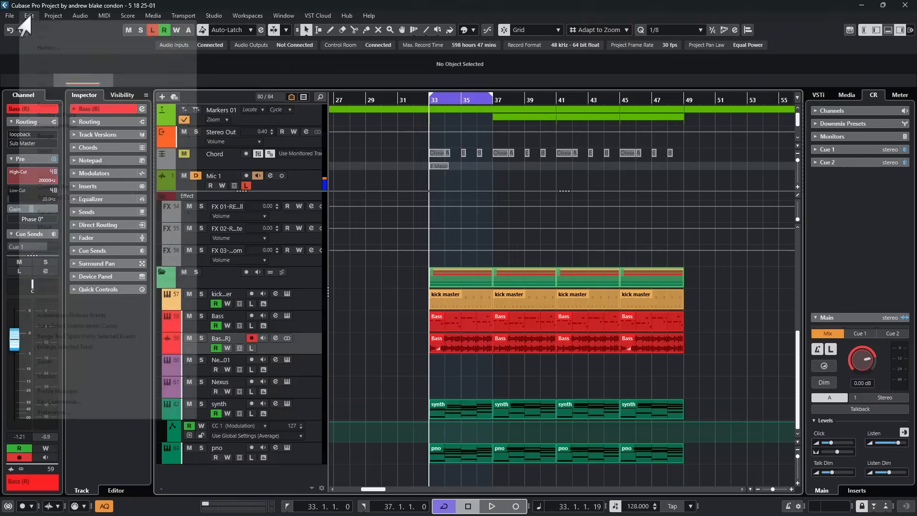
left_click(29, 15)
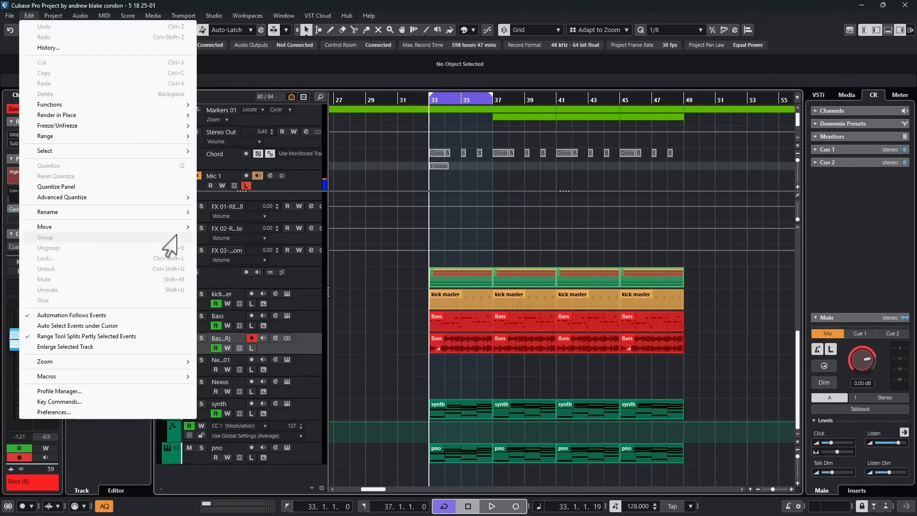
mouse_move(74, 151)
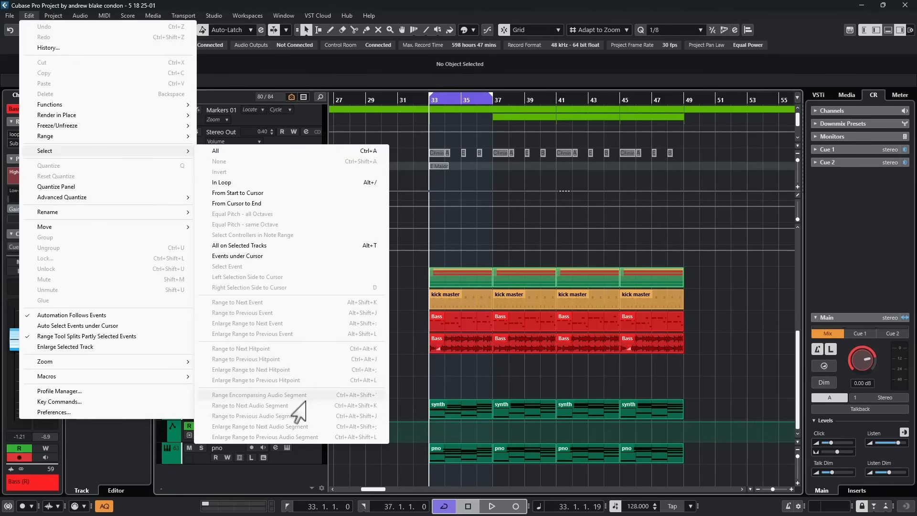
left_click(395, 190)
left_click(395, 190)
With the Range Selection tool, select bar 35 to 36 on the Bass (R) audio track and set the locators to that range
right_click(417, 336)
left_click(428, 343)
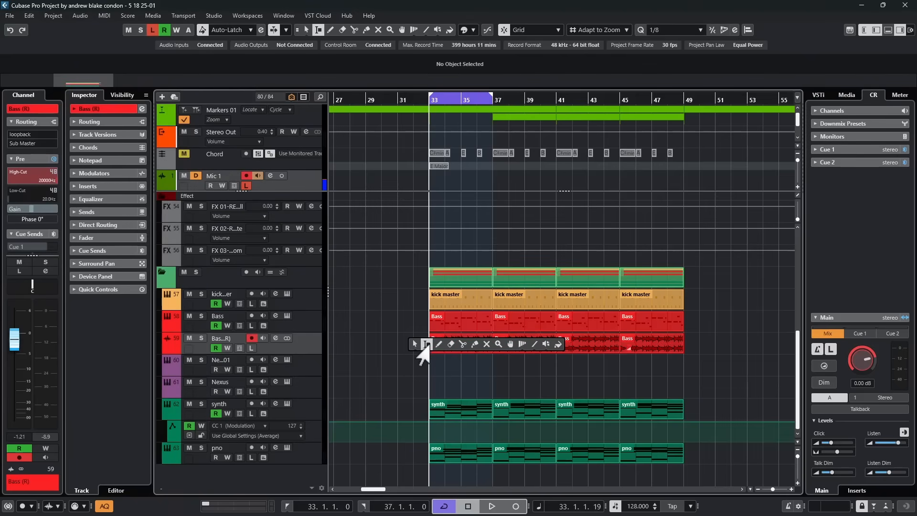
left_click_drag(447, 345, 473, 347)
key("p")
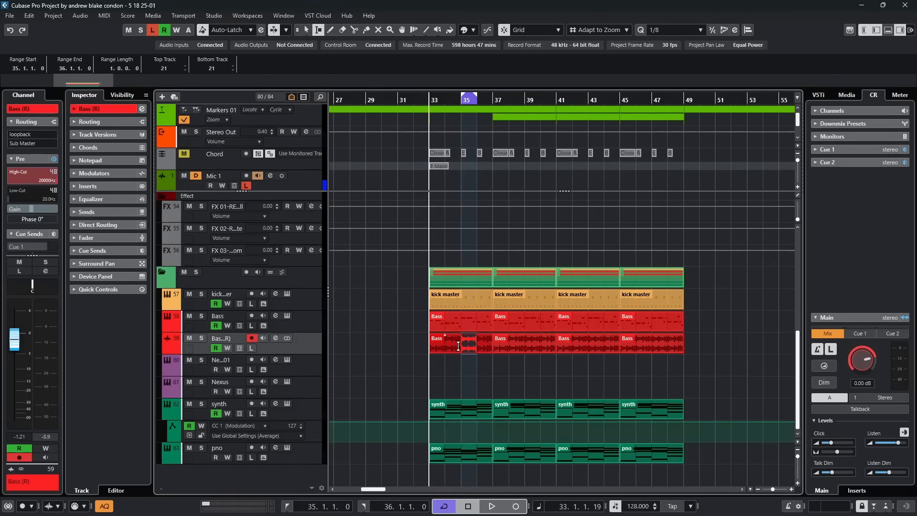
Apply Range to Next Event and Range to Previous Event on the Bass (R) track, ending at bar 33
left_click(30, 16)
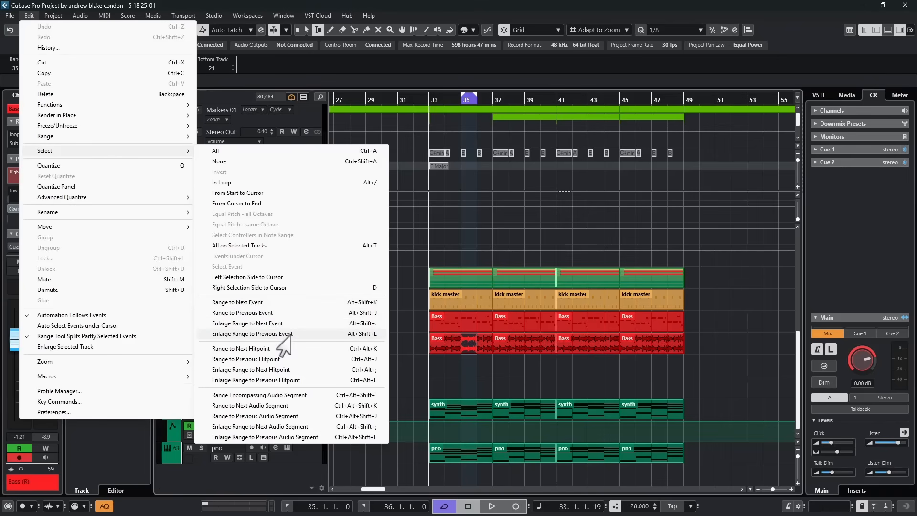
left_click(240, 303)
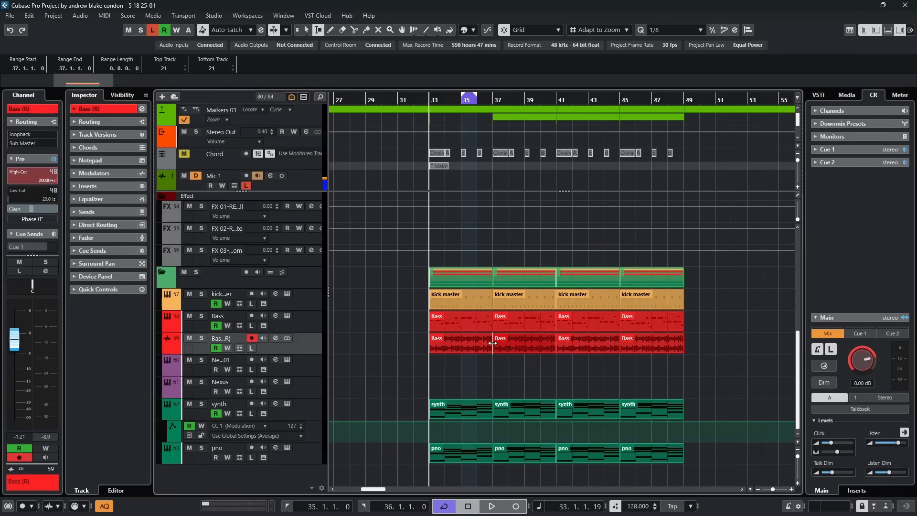
left_click(29, 15)
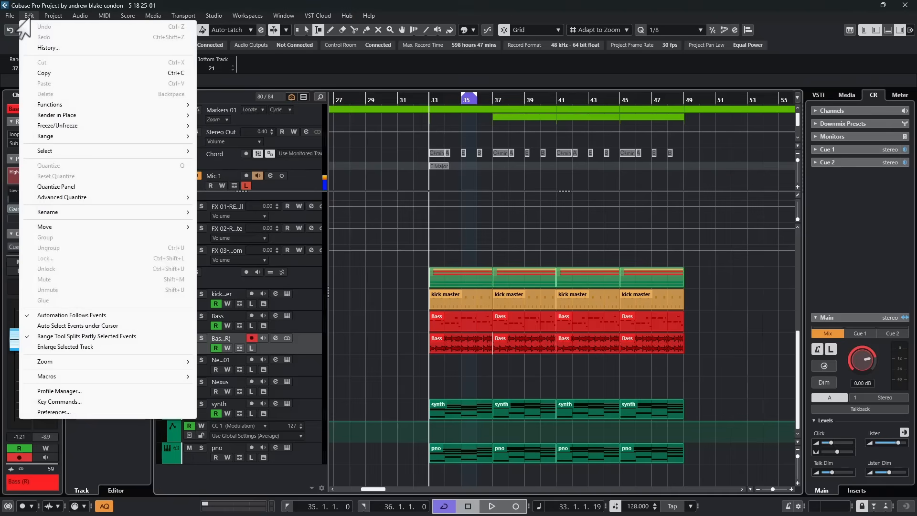
mouse_move(86, 150)
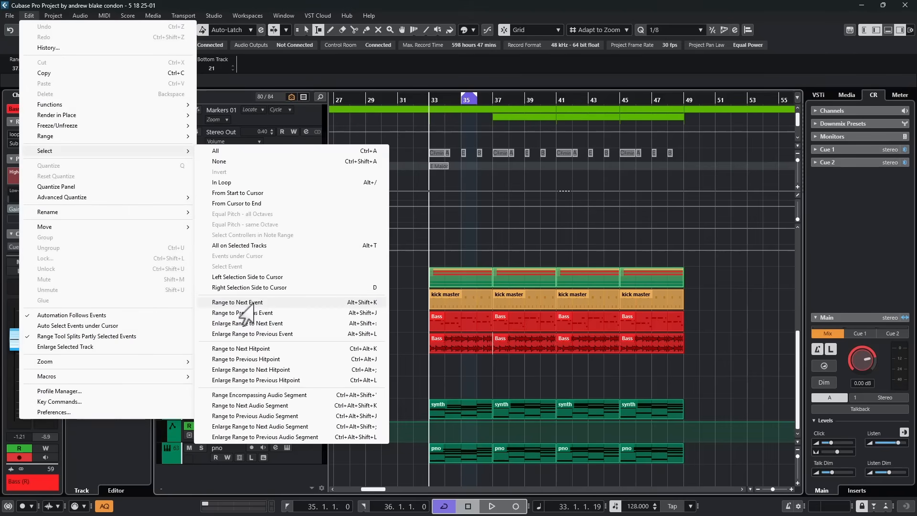
left_click(217, 313)
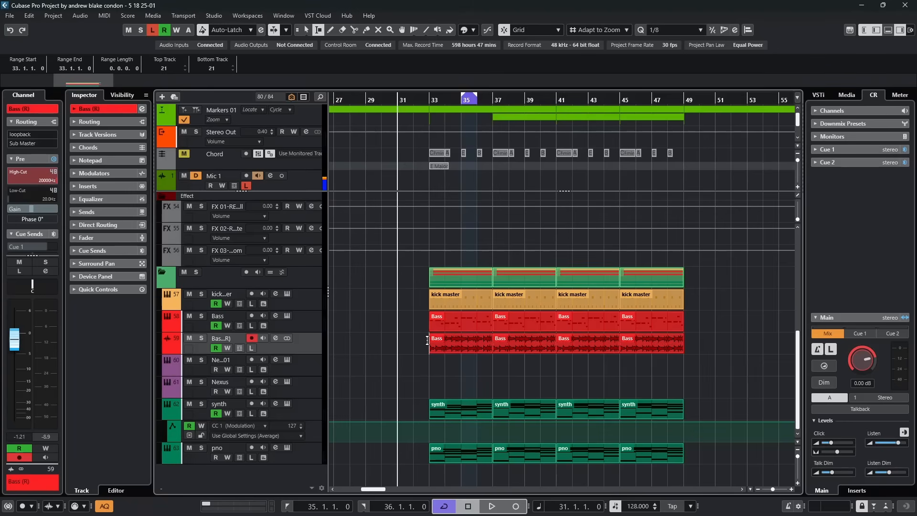
Enlarge the range to the next event twice so it spans bars 33 to 41 on the Bass (R) track
left_click(29, 15)
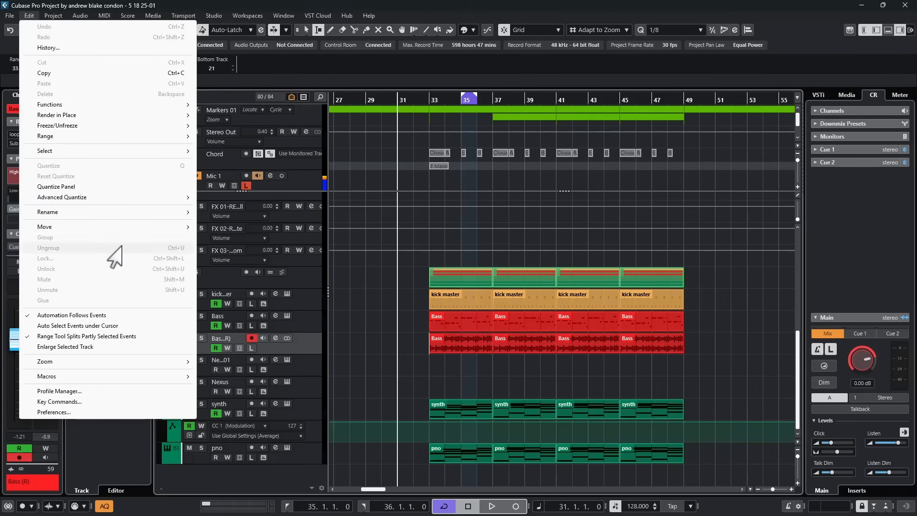
mouse_move(95, 214)
mouse_move(133, 152)
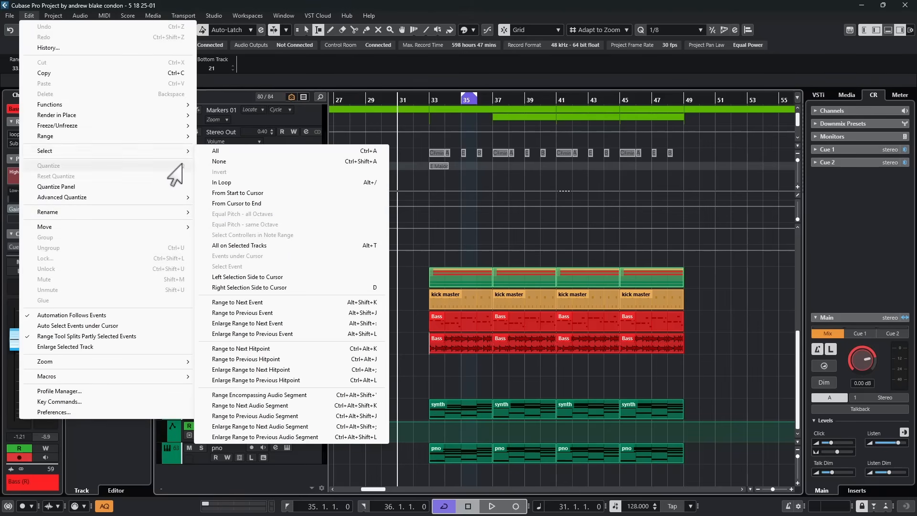
left_click(222, 324)
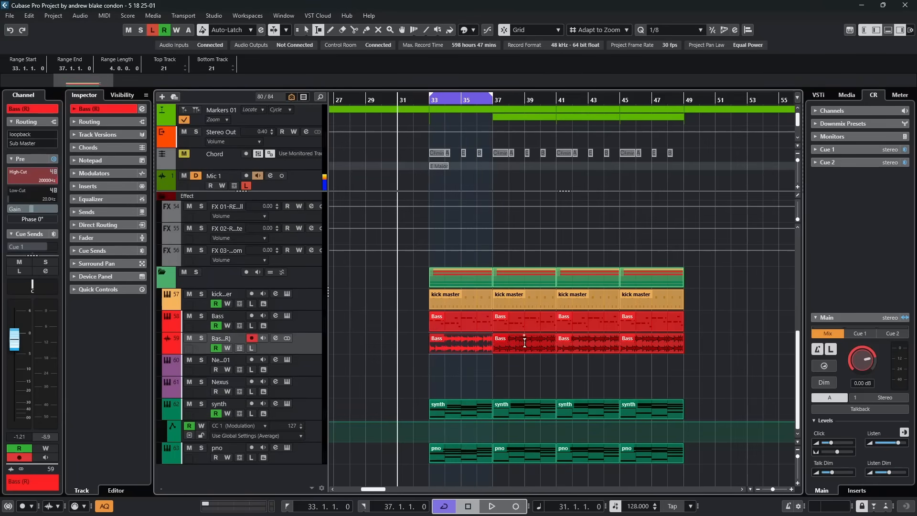
left_click(29, 15)
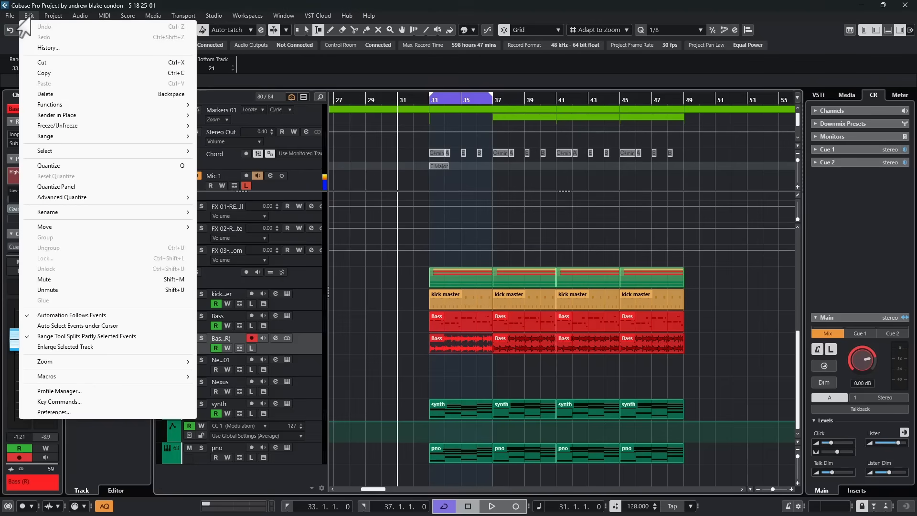
mouse_move(61, 151)
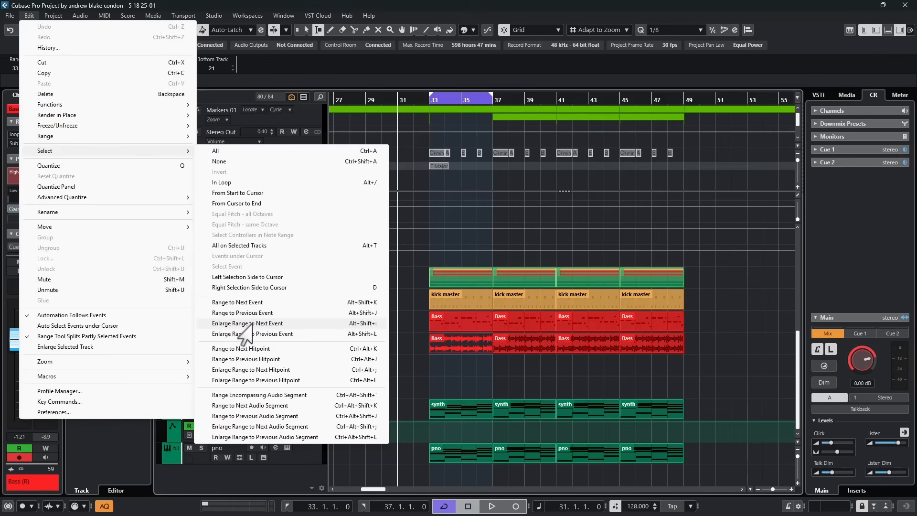
left_click(245, 324)
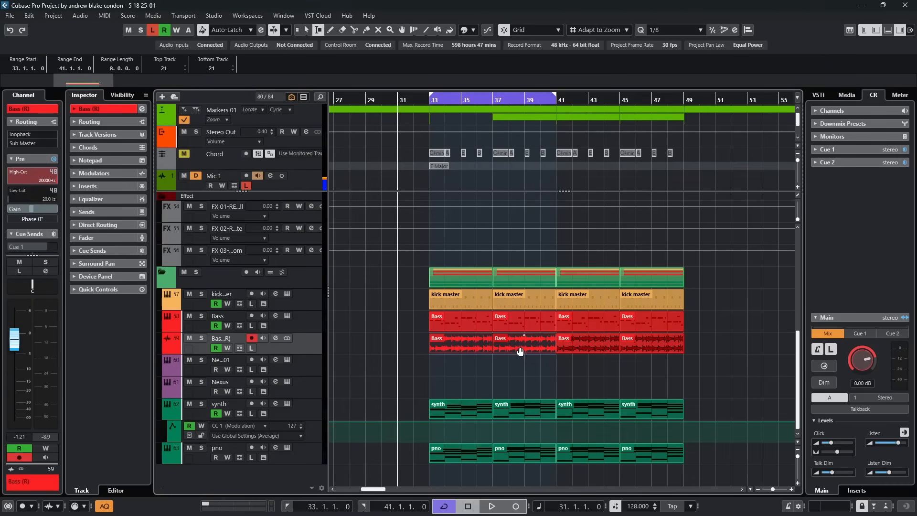
Enlarge the Bass (R) range to the previous event, back to bar 1, and to the next event at bar 45
left_click(29, 16)
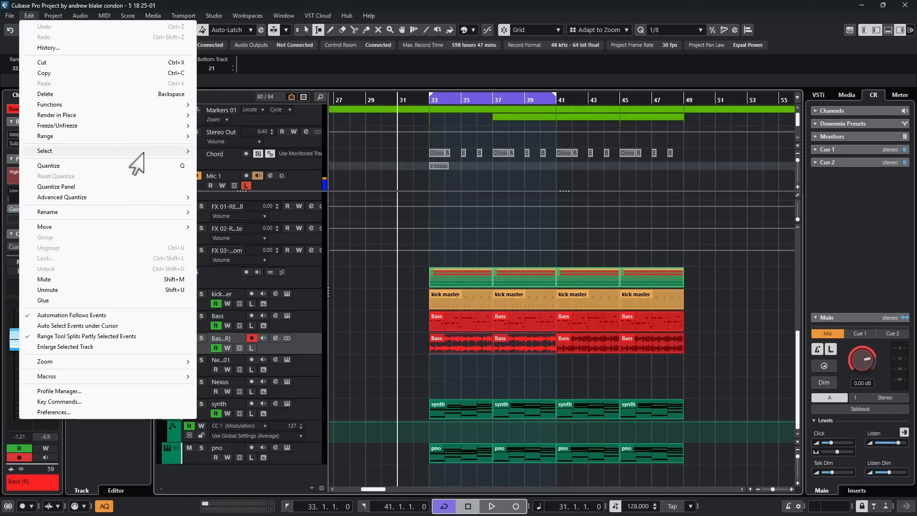
mouse_move(115, 151)
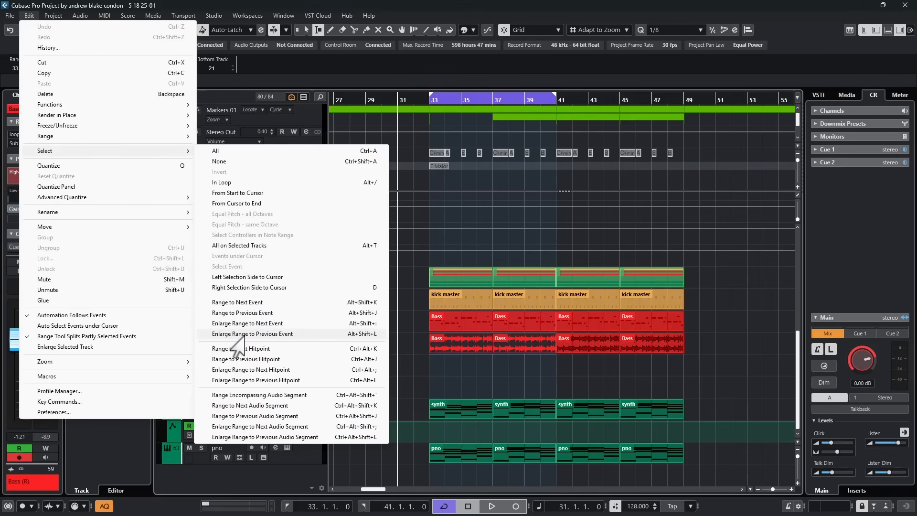
left_click(237, 334)
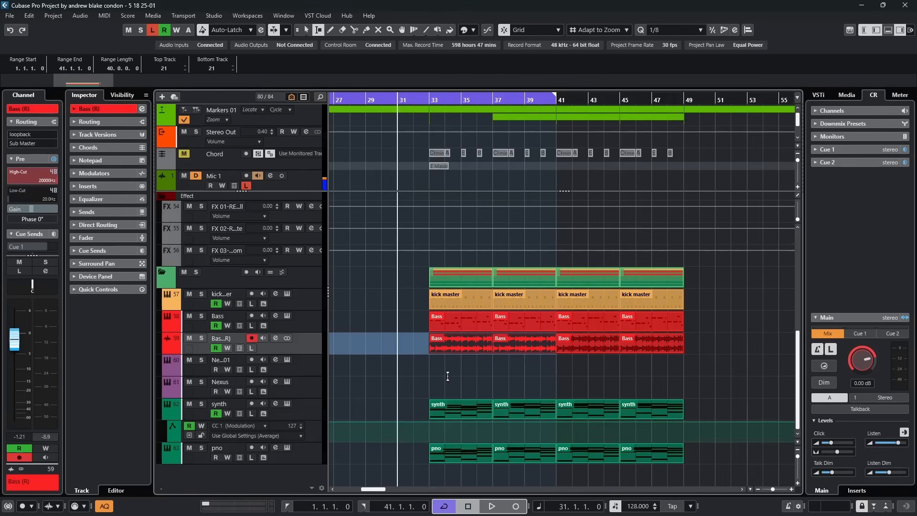
left_click(29, 15)
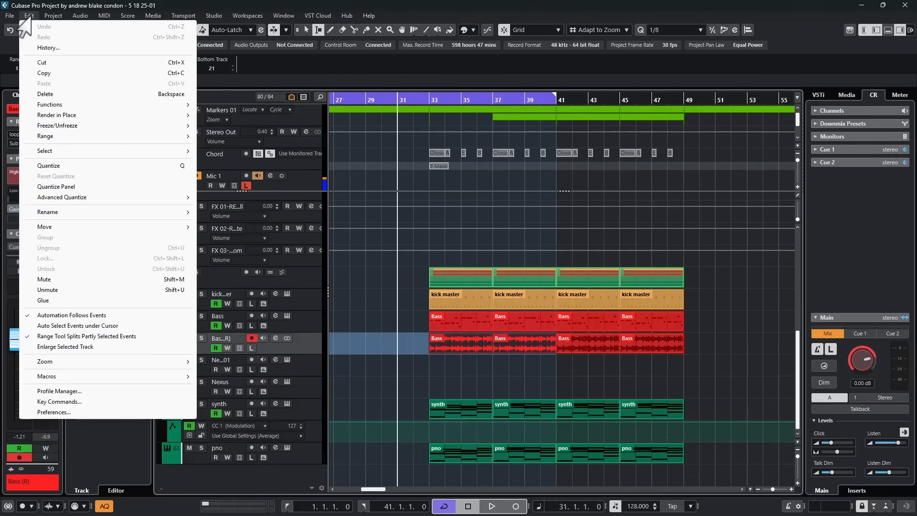
mouse_move(75, 152)
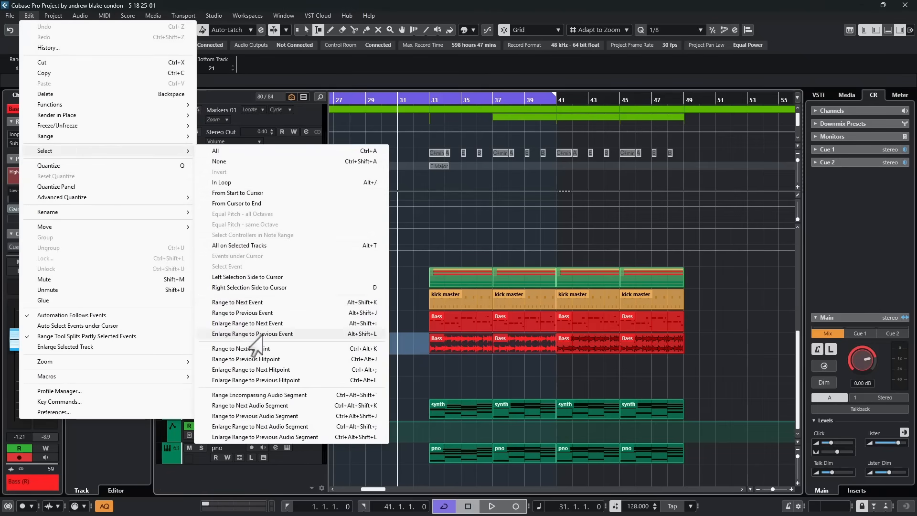
left_click(235, 323)
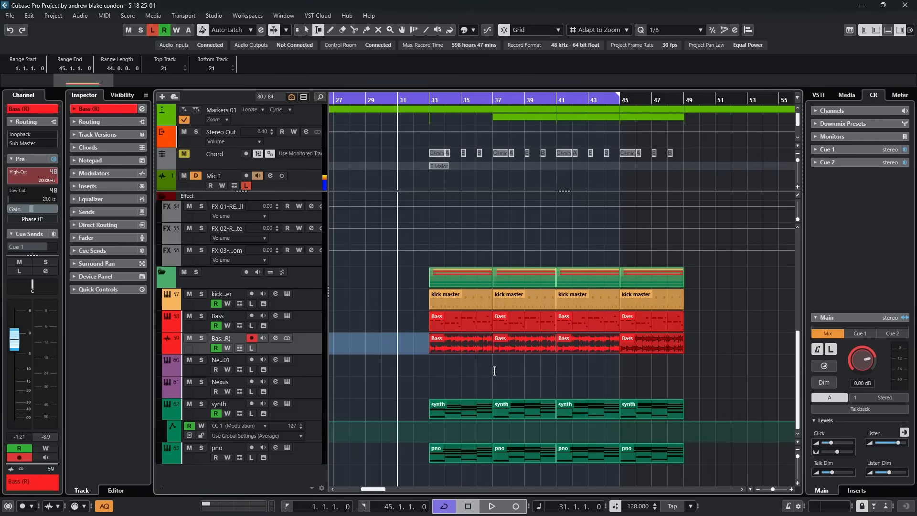
Search the key commands for "range" and examine the shortcuts assigned to the range-to-event and enlarge-range commands
left_click(29, 15)
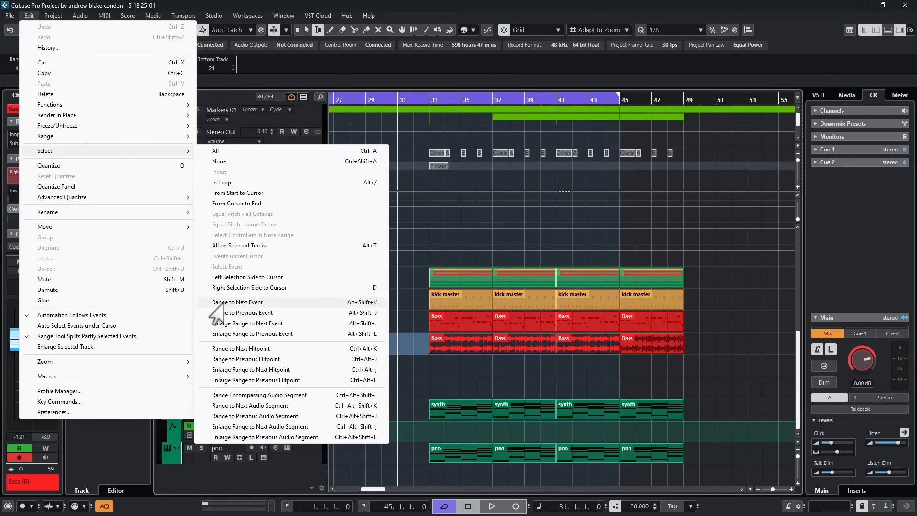
left_click(240, 161)
left_click(27, 16)
left_click(58, 401)
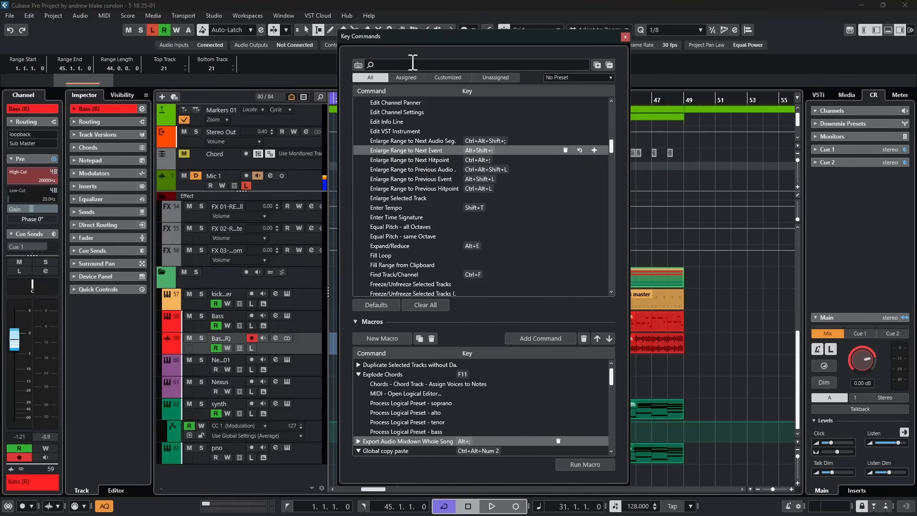
type("range")
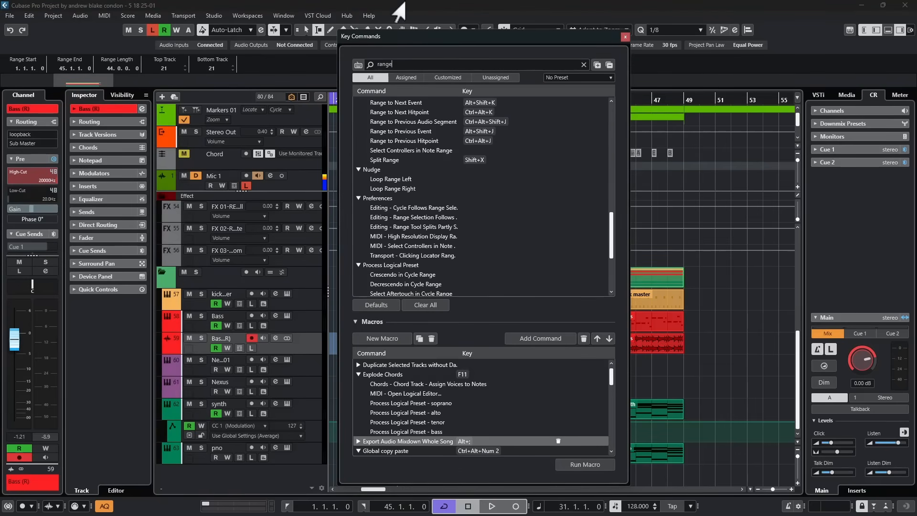
scroll(440, 164, "up", 2)
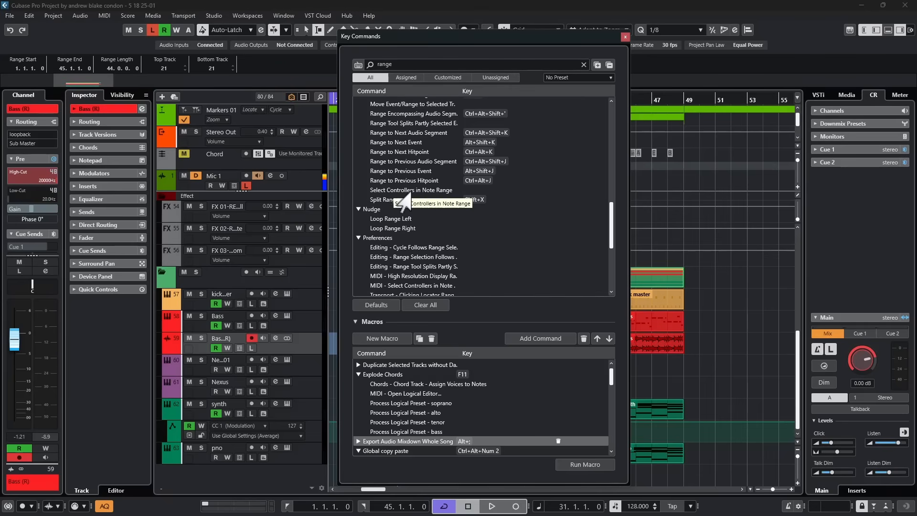
scroll(391, 146, "up", 5)
scroll(390, 145, "down", 3)
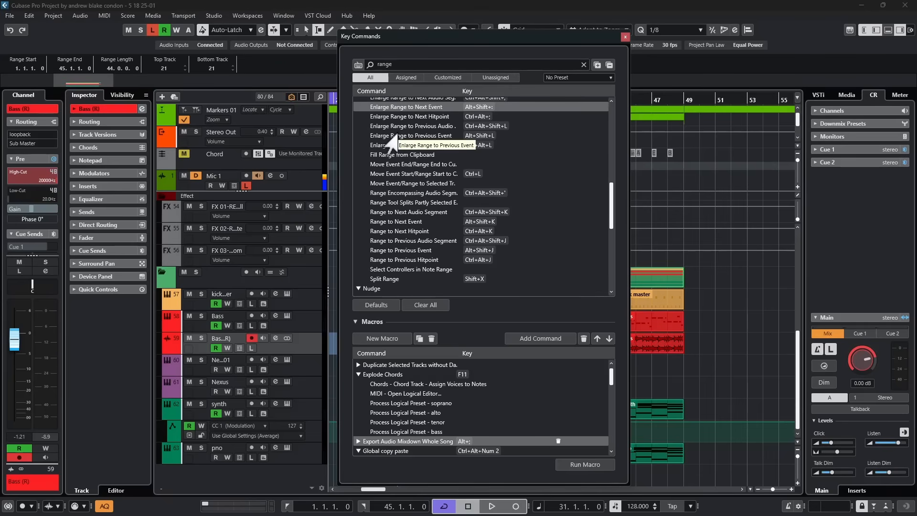
scroll(384, 136, "up", 3)
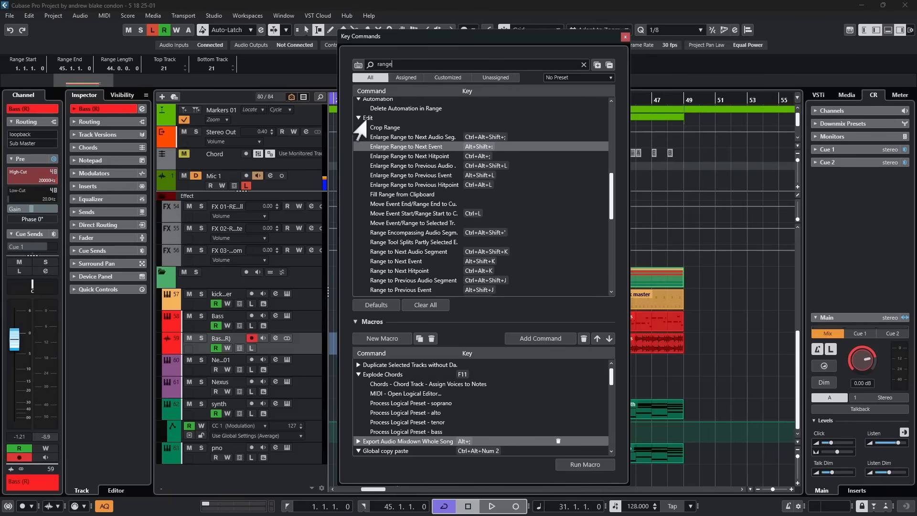
scroll(367, 129, "down", 3)
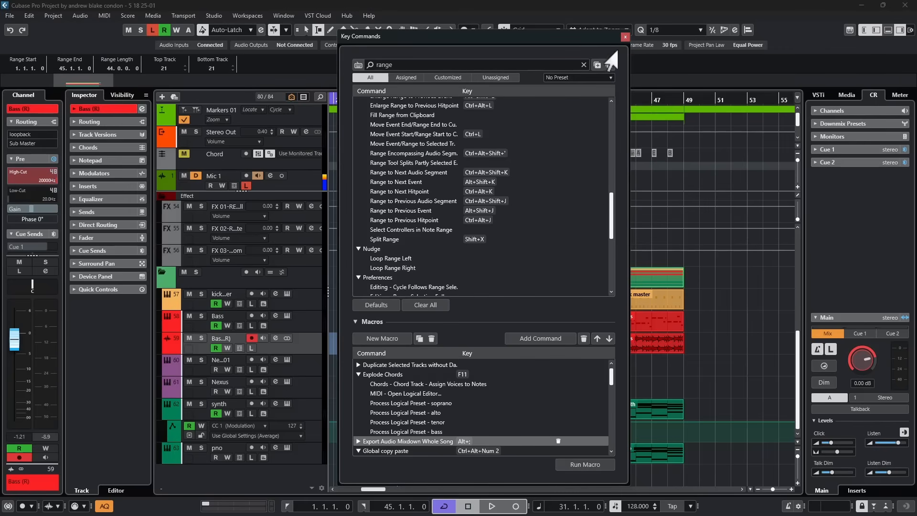
left_click(623, 38)
left_click(29, 15)
mouse_move(108, 153)
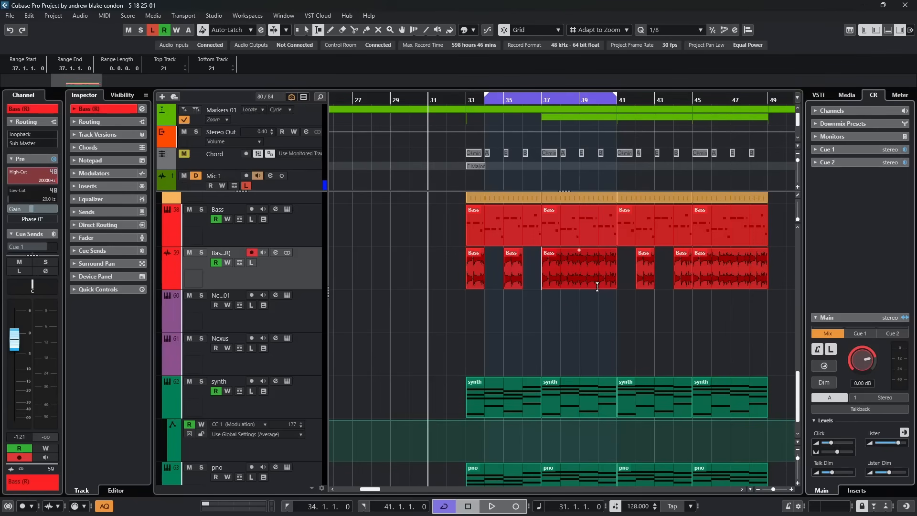
Range-select bar 37 to 38 at the start of the four-bar Bass audio event
left_click(515, 280)
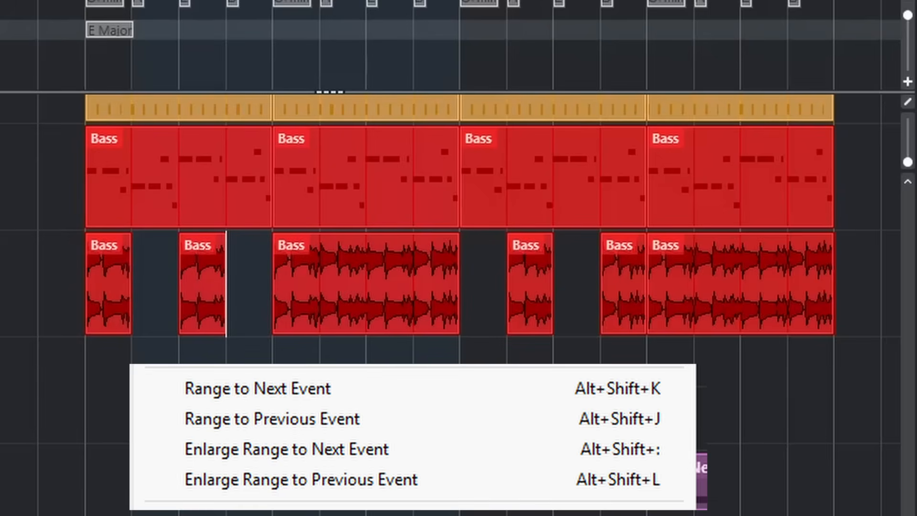
left_click(365, 254)
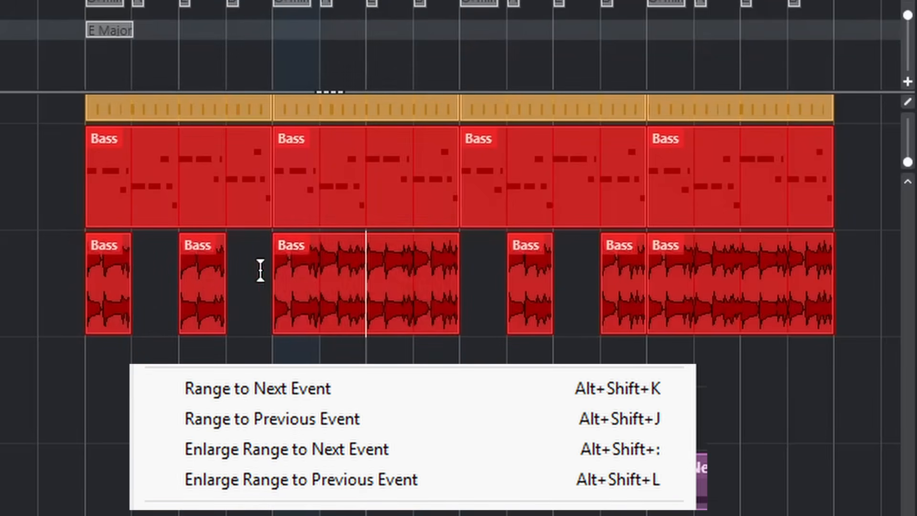
left_click_drag(268, 284, 317, 284)
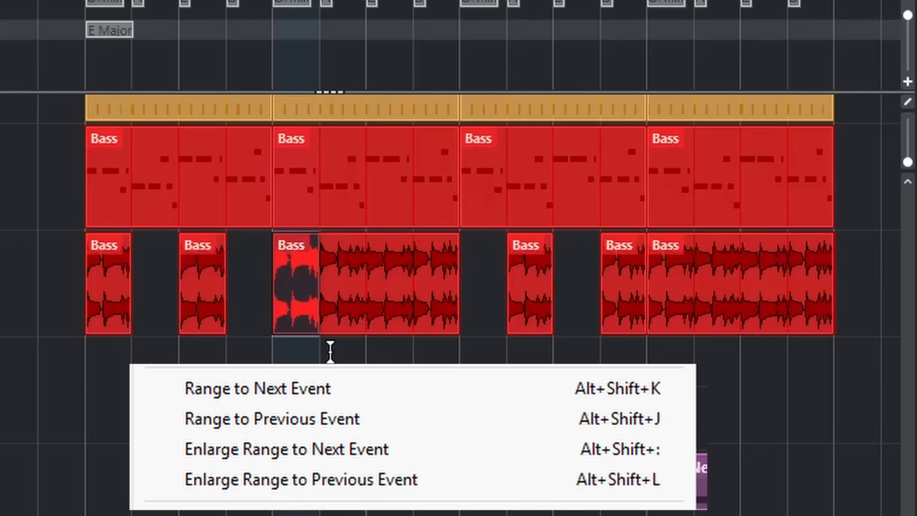
Move the range to the next event four times along the Bass audio track, up to the event starting at bar 44
key("alt+shift+k")
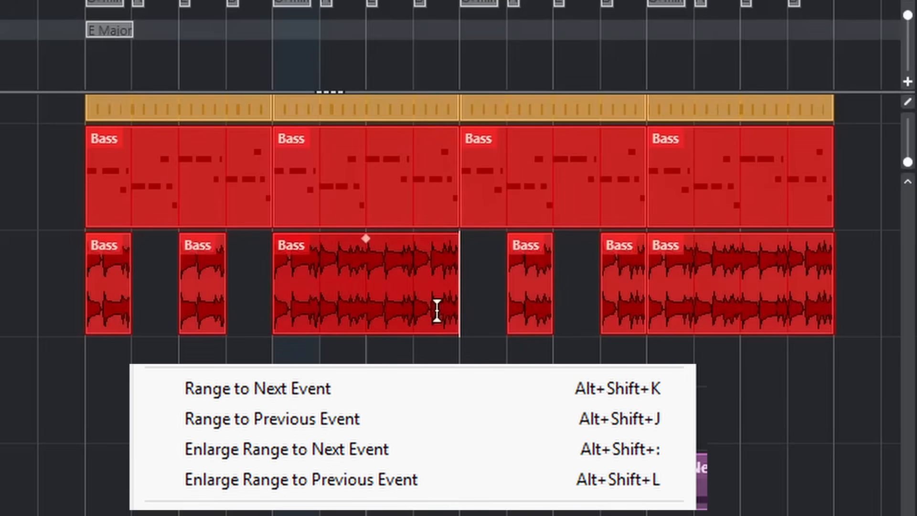
key("alt+shift+k")
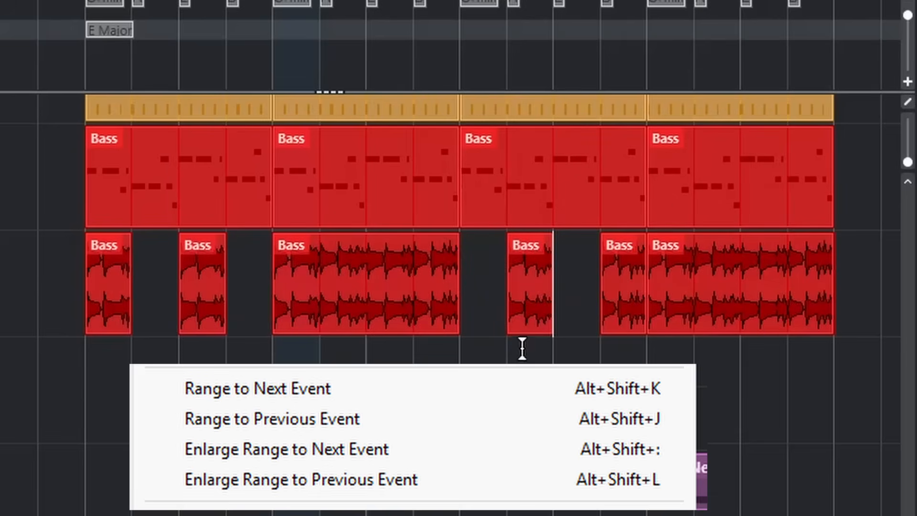
key("alt+shift+k")
key("alt+shift+k")
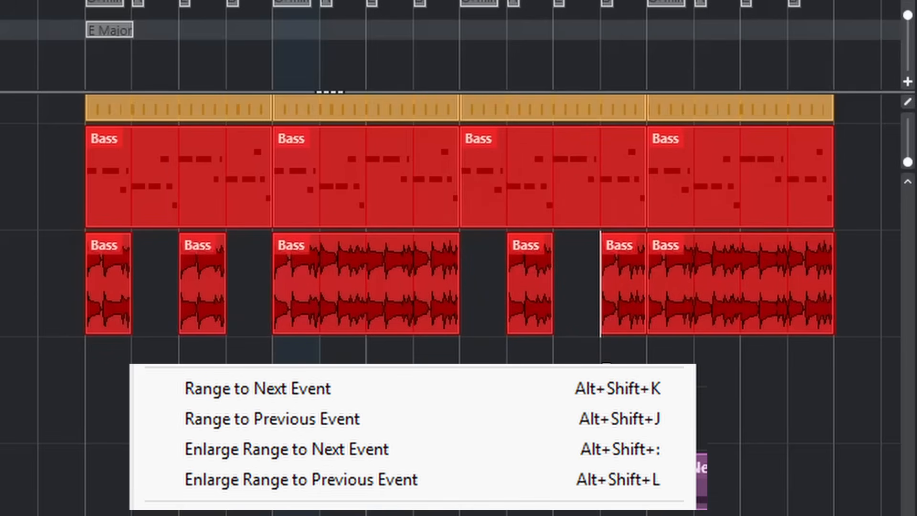
Move the range to the previous event repeatedly along the Bass audio track, back to the end of the first event at bar 34
key("alt+shift+j")
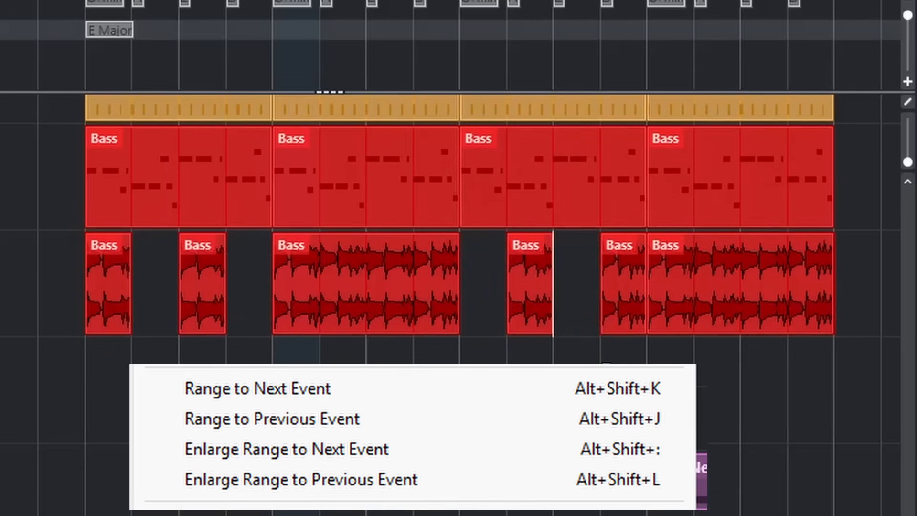
key("alt+shift+j")
key("alt+shift+j")
key("alt+shift+j")
key("alt+shift+j")
key("alt+shift+j")
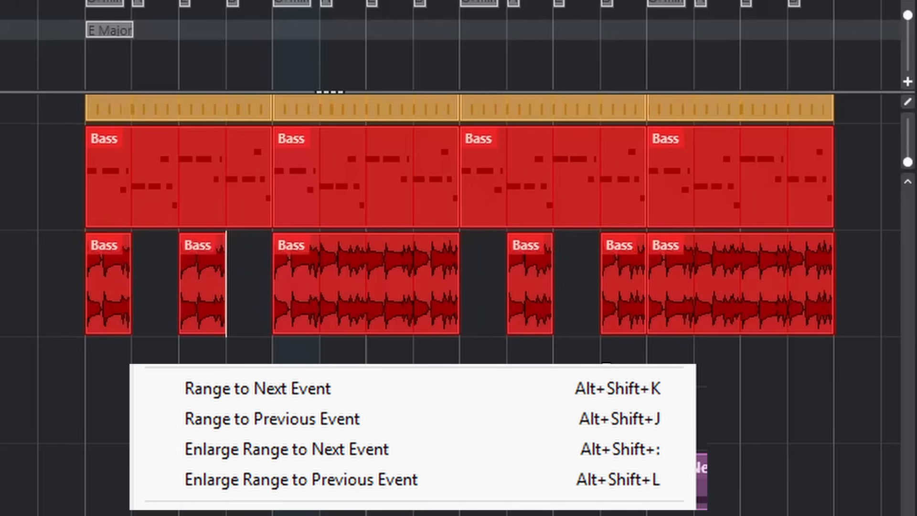
key("alt+shift+j")
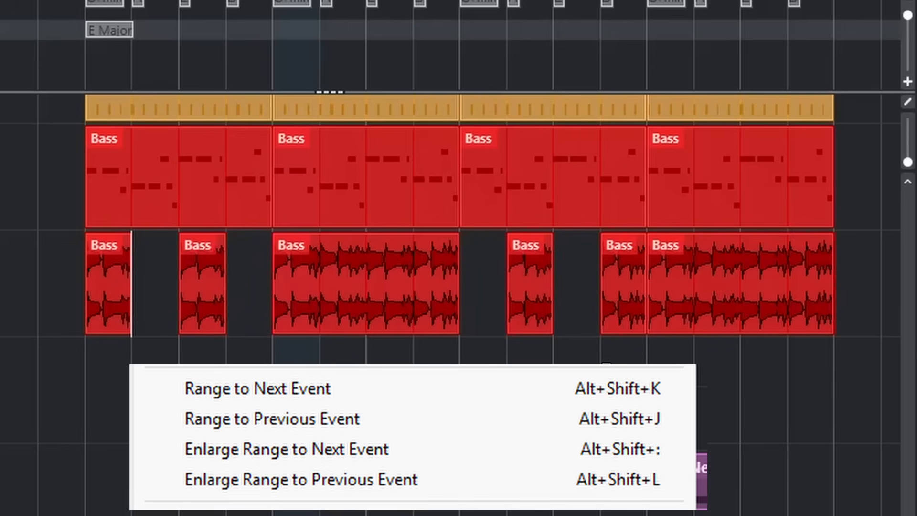
Move the range to the next event repeatedly along the Bass audio track, up to the event starting at bar 44
key("alt+shift+k")
key("alt+shift+k")
key("alt+shift+k")
key("alt+shift+k")
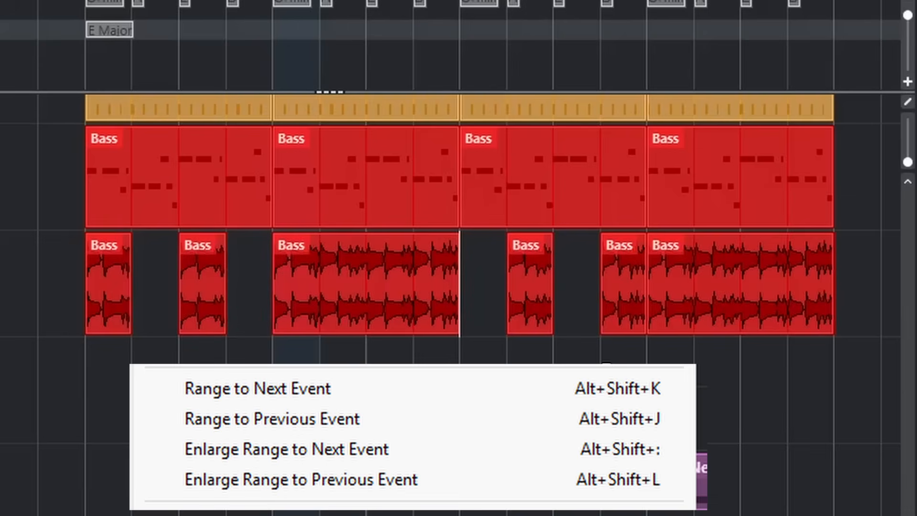
key("alt+shift+k")
key("alt+shift+k")
key("alt+shift+k")
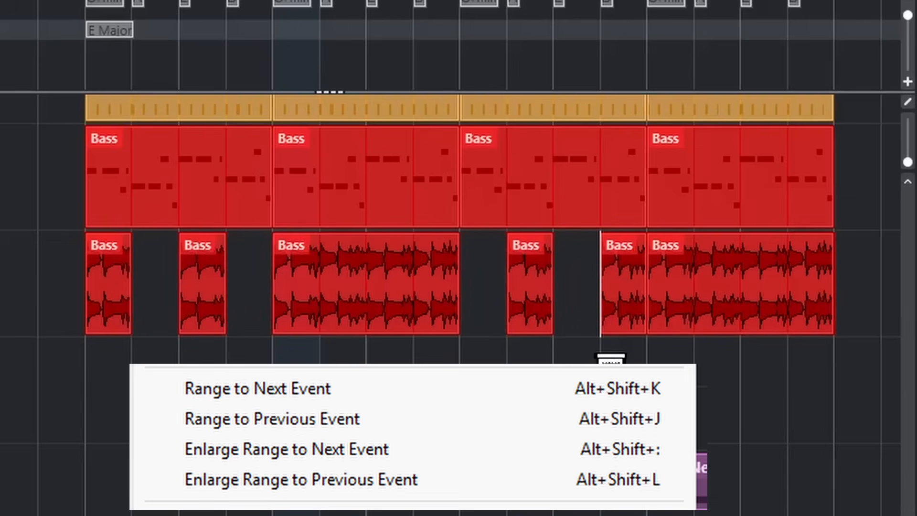
Step the range back through the previous events past bar 37 and forward again, and range-select the whole four-bar Bass event, bars 37 to 41
key("alt+shift+j")
key("alt+shift+j")
key("alt+shift+j")
key("alt+shift+j")
key("alt+shift+j")
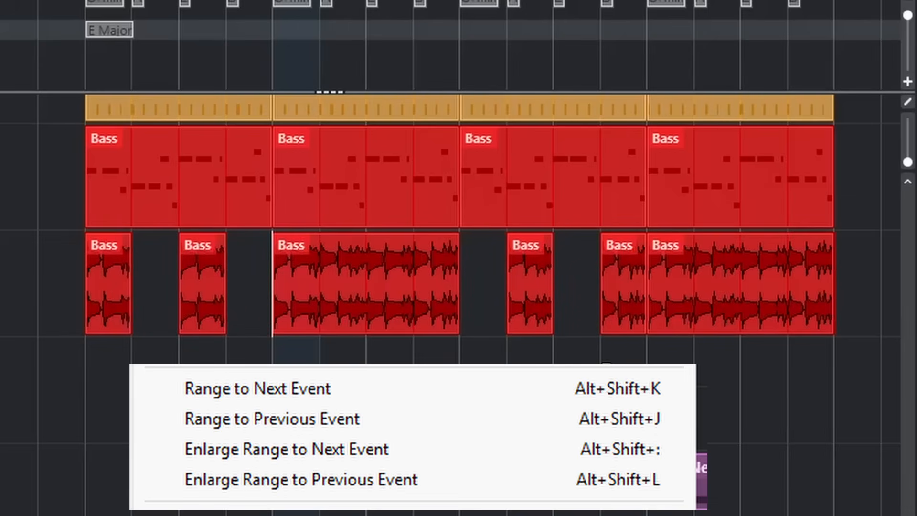
key("alt+shift+j")
key("alt+shift+k")
key("alt+shift+k")
key("alt+shift+k")
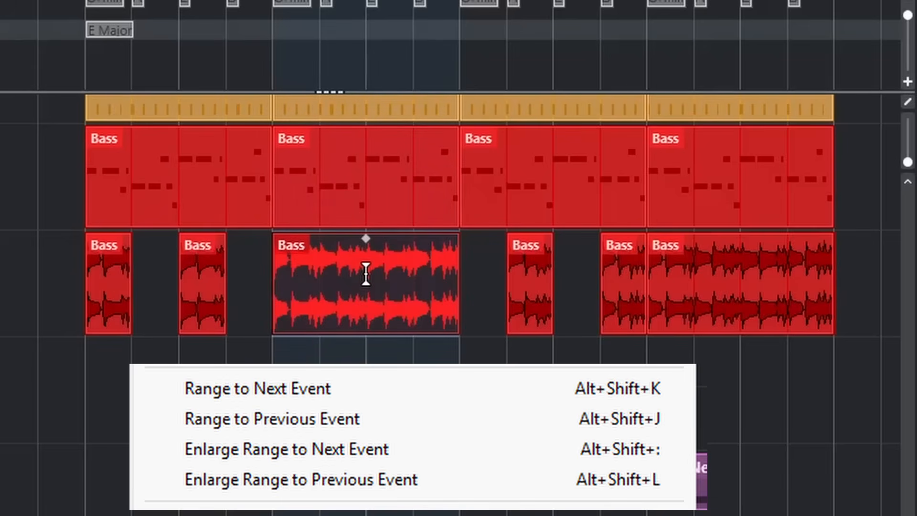
Enlarge the four-bar Bass range to the next events up to bar 44 and to the previous events back to bar 35
key("alt+shift+k")
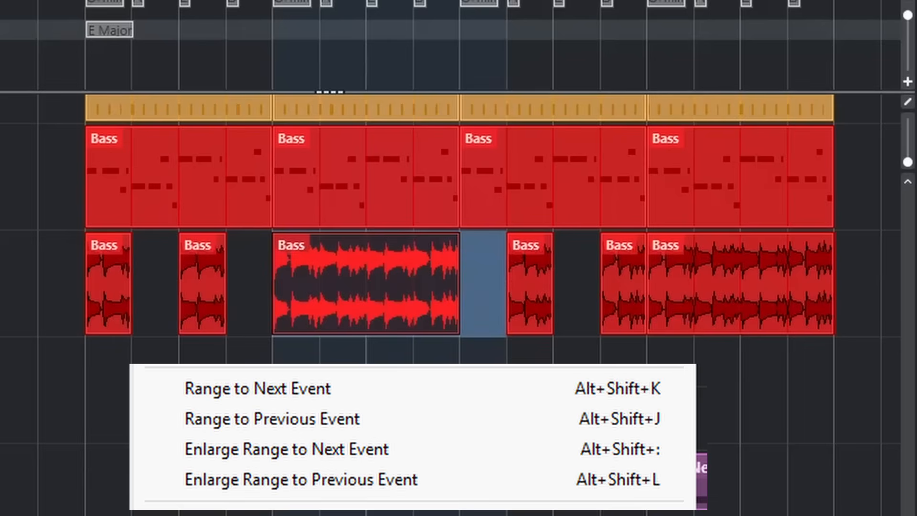
key("alt+shift+colon")
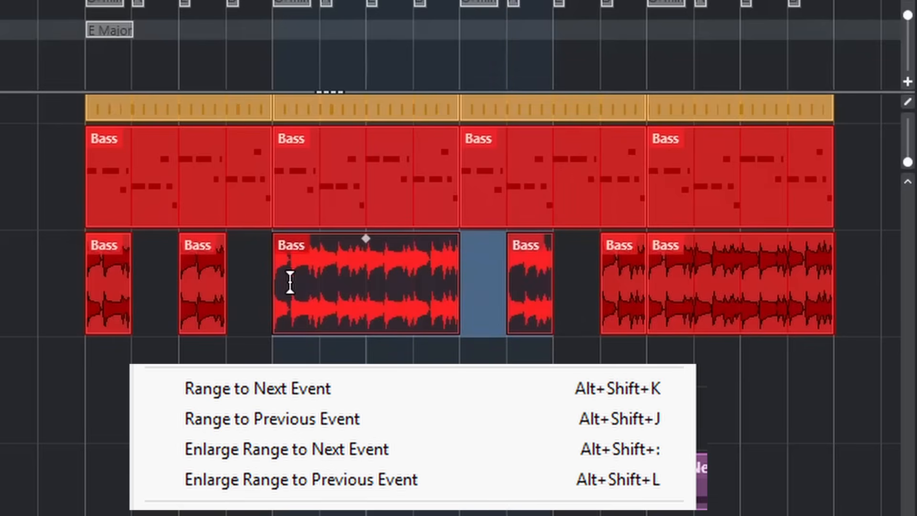
key("alt+shift+colon")
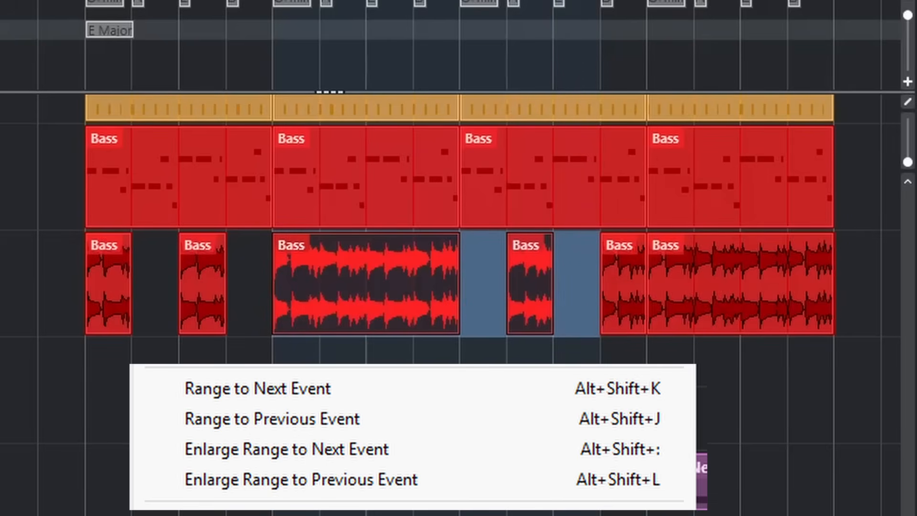
key("alt+shift+l")
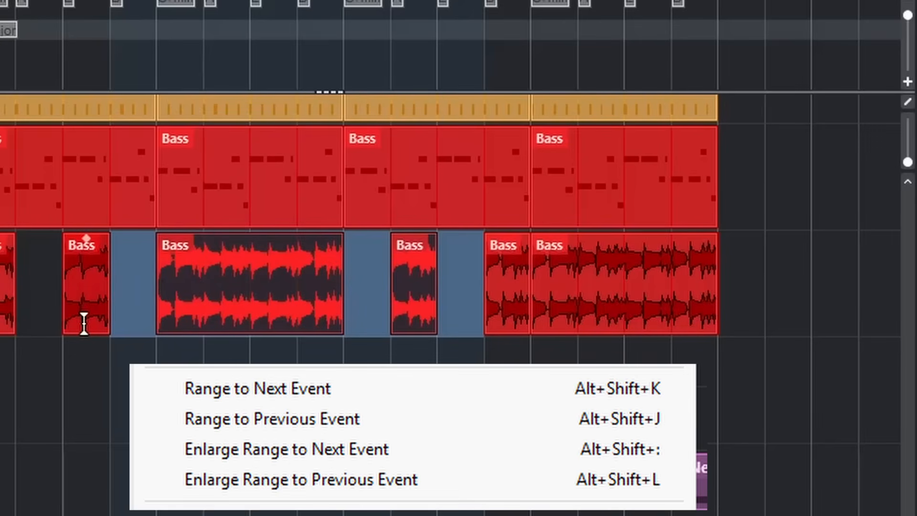
key("alt+shift+l")
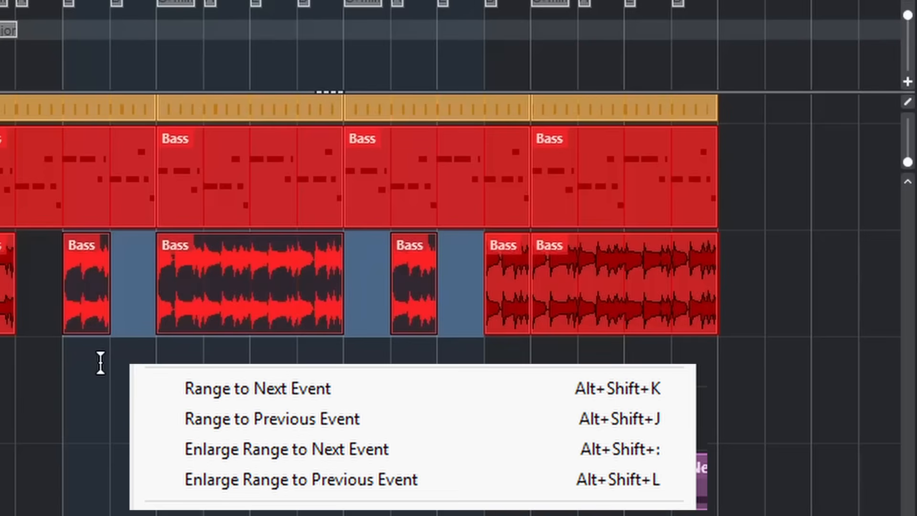
Clear the enlarged range by placing the range position near bar 34 and move it through the next events to bar 42
left_click(41, 286)
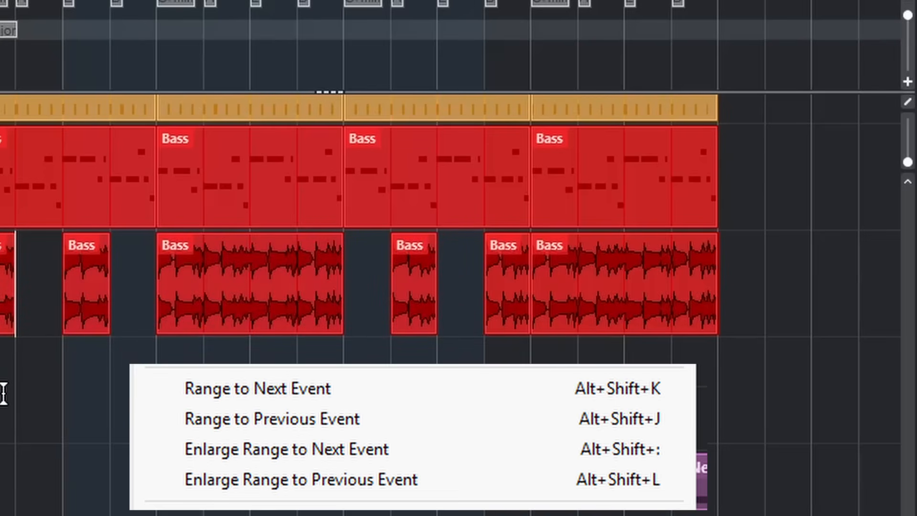
key("alt+shift+k")
key("alt+shift+k")
key("alt+shift+k")
key("alt+shift+k")
key("alt+shift+k")
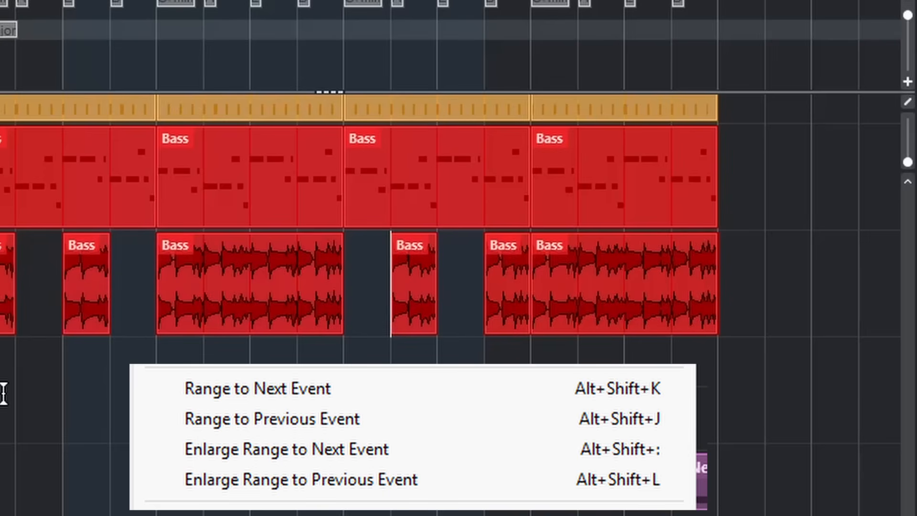
Move the range back through the previous Bass events and set it at the start of the four-bar event at bar 37
key("alt+shift+j")
key("alt+shift+j")
key("alt+shift+j")
key("alt+shift+k")
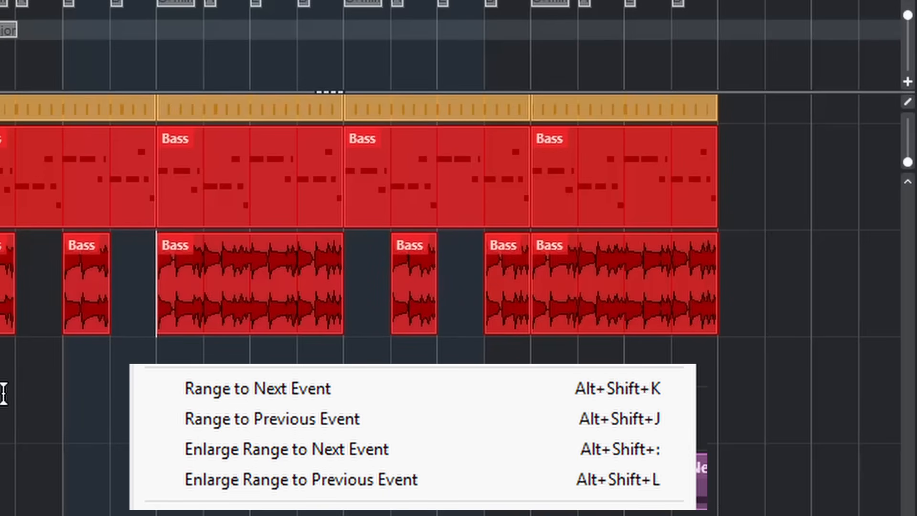
Enlarge the range from bar 37 to the next events up to bar 43 and to the previous events back to bar 35
key("alt+shift+colon")
key("alt+shift+colon")
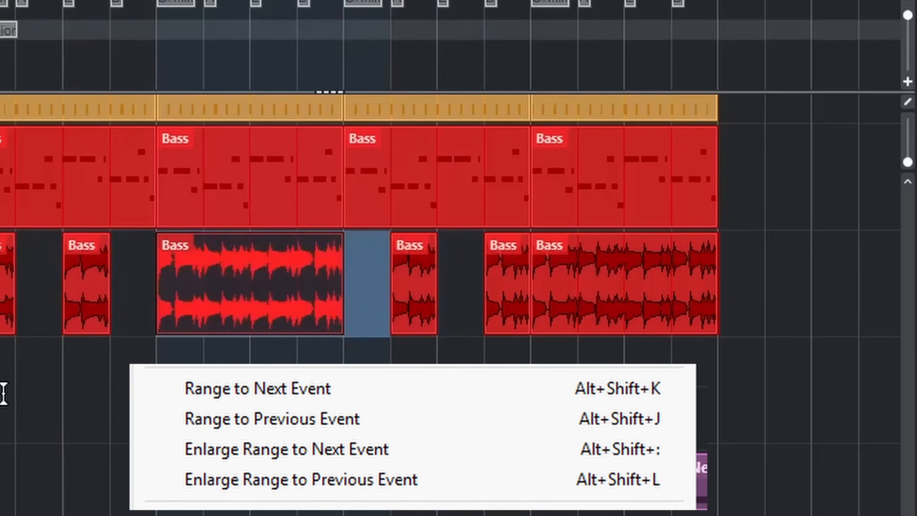
key("alt+shift+colon")
key("alt+shift+l")
key("alt+shift+l")
Move the range to the next events up to bar 45 and back again through the previous Bass events
key("alt+shift+k")
key("alt+shift+k")
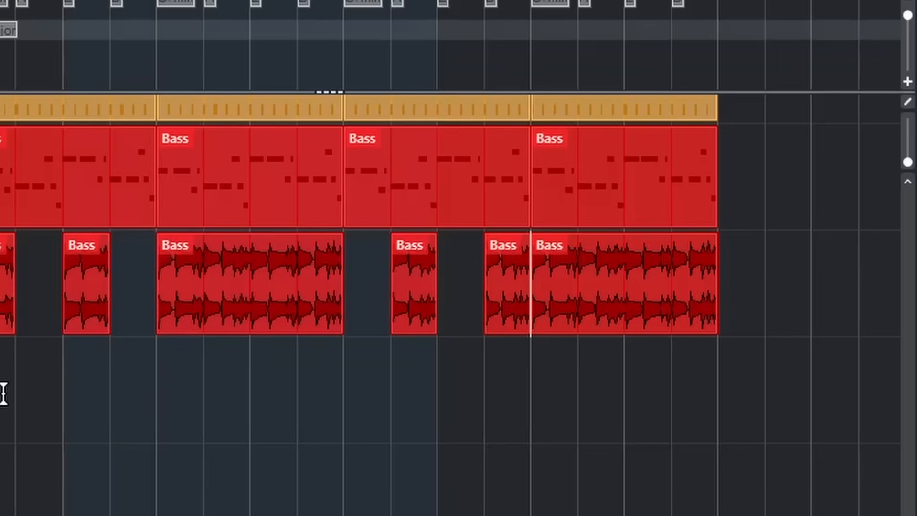
key("alt+shift+j")
key("alt+shift+j")
key("alt+shift+j")
key("alt+shift+j")
key("alt+shift+j")
key("alt+shift+j")
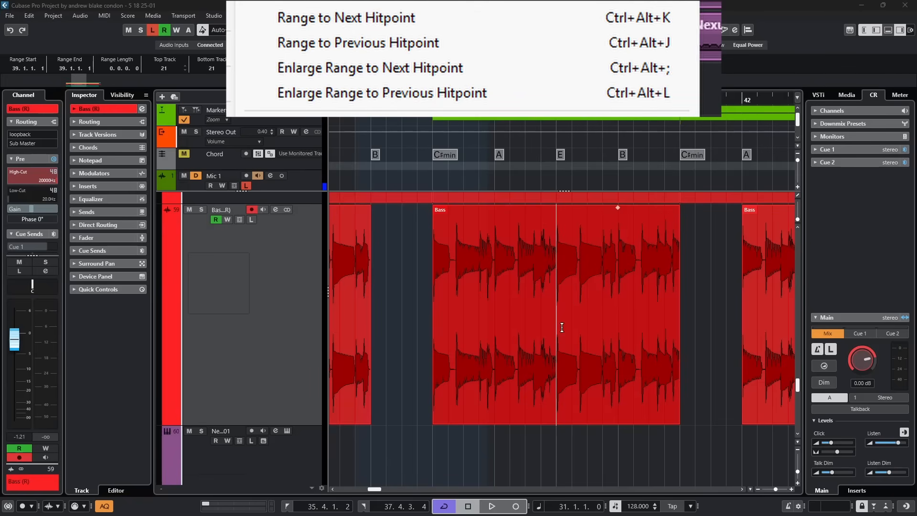
Open the four-bar Bass event in the Sample Editor, examine its hitpoints, and return to the project
double_click(564, 337)
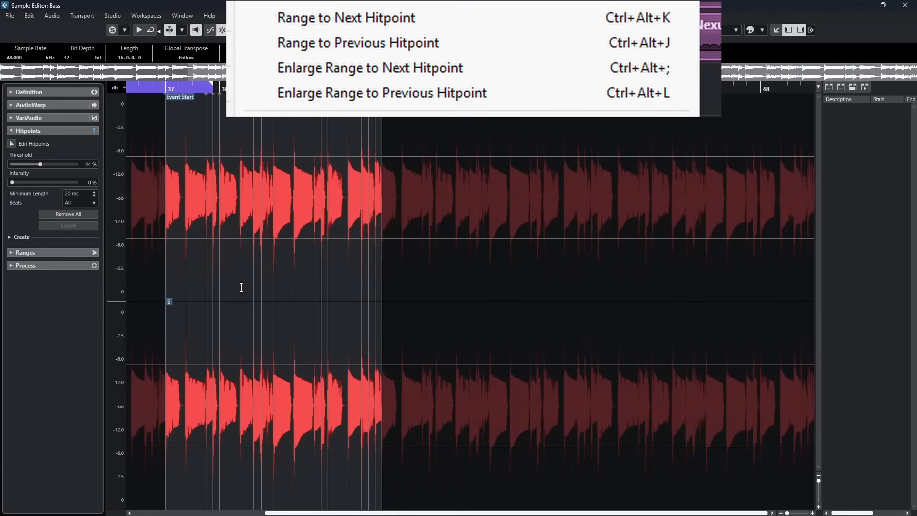
scroll(241, 287, "left", 3)
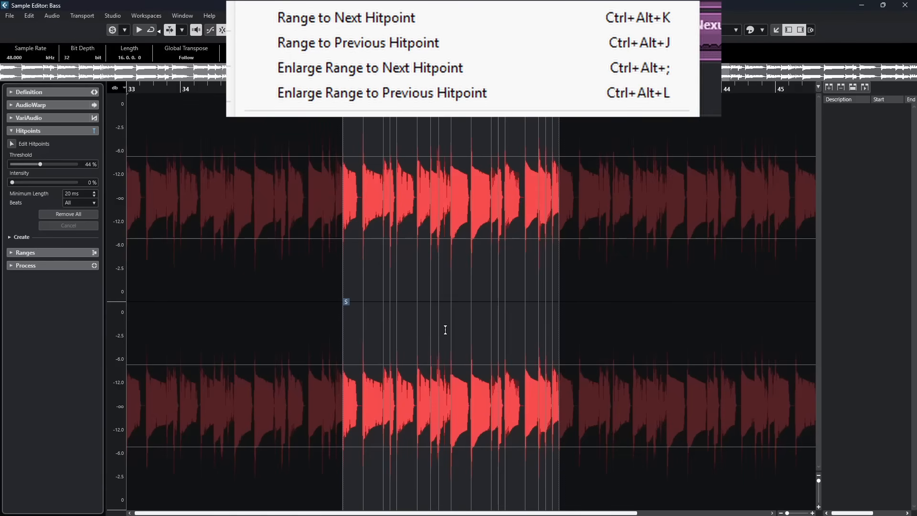
key("Return")
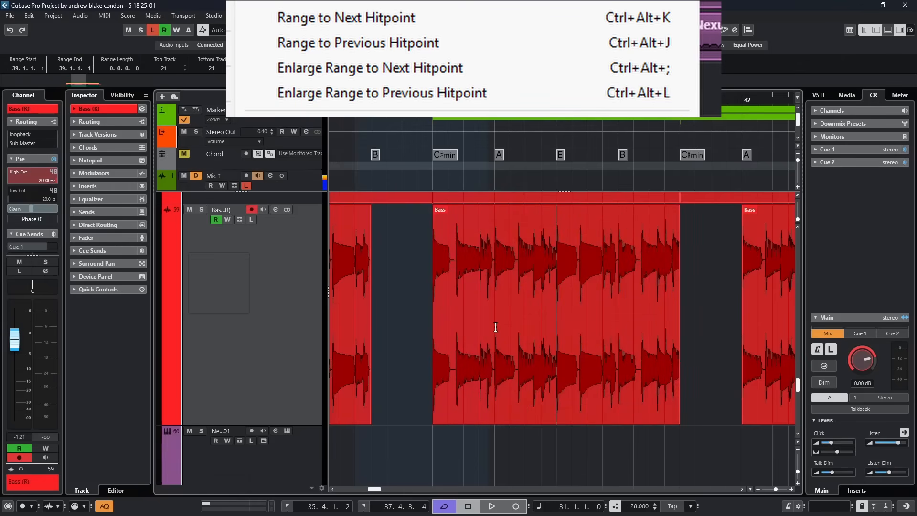
Range-select 38.1.1.0 to 38.2.1.0 in the Bass event, replace it with a range position at 38.4.1.0, and move that to previous hitpoints past 37.4.3.4
left_click_drag(495, 327, 513, 328)
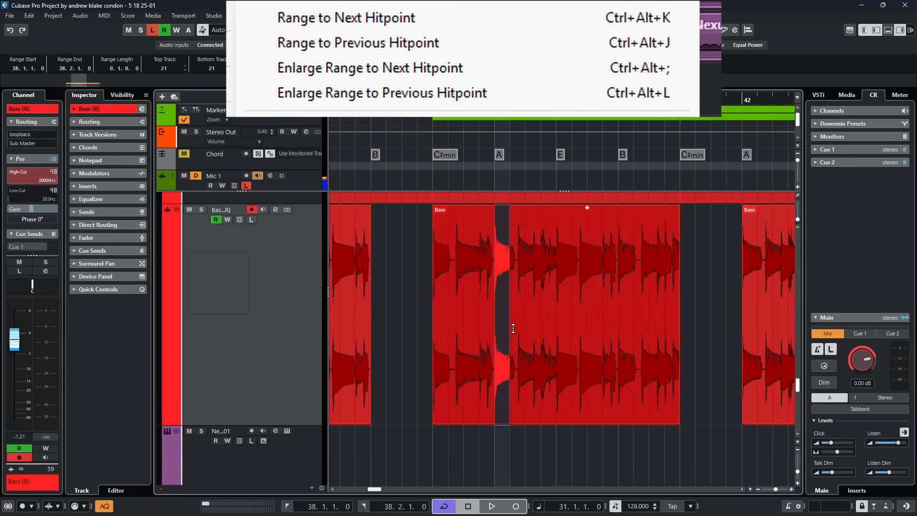
left_click(544, 322)
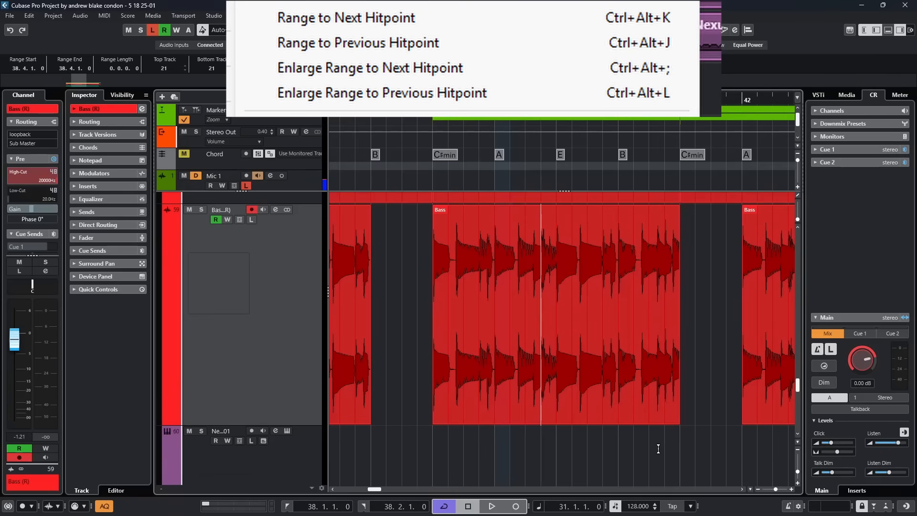
key("ctrl+alt+j")
key("ctrl+alt+j")
key("ctrl+alt+j")
key("ctrl+alt+j")
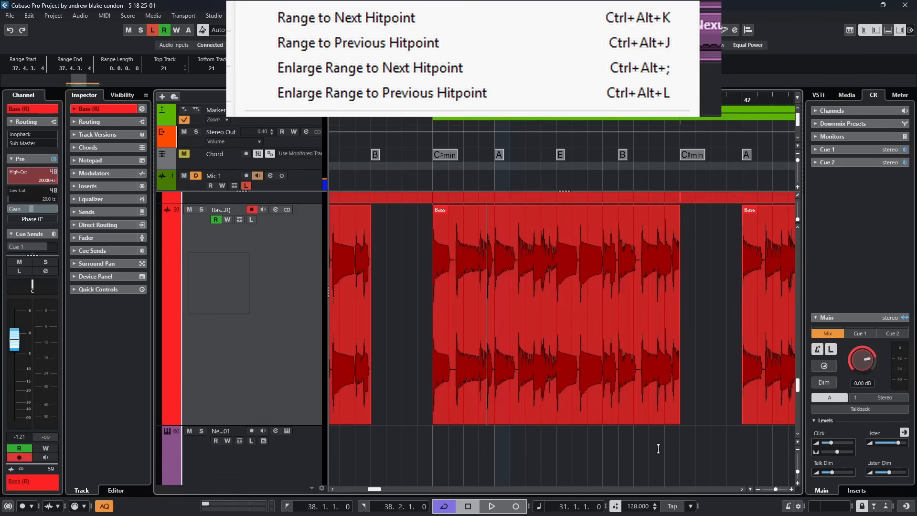
key("ctrl+alt+j")
key("ctrl+alt+j")
Move the range to the next hitpoint repeatedly through the four-bar Bass event, up to the hitpoint at 40.1.1.1
key("ctrl+alt+k")
key("ctrl+alt+k")
key("ctrl+alt+k")
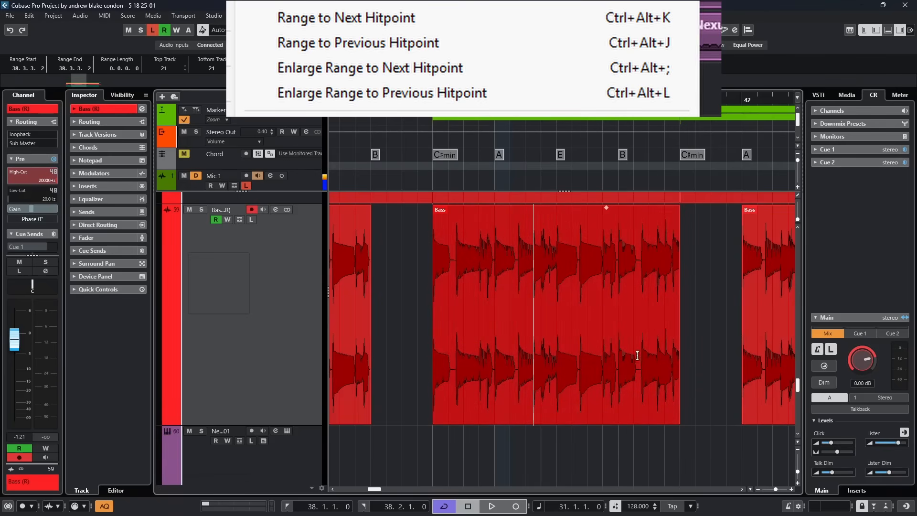
key("ctrl+alt+k")
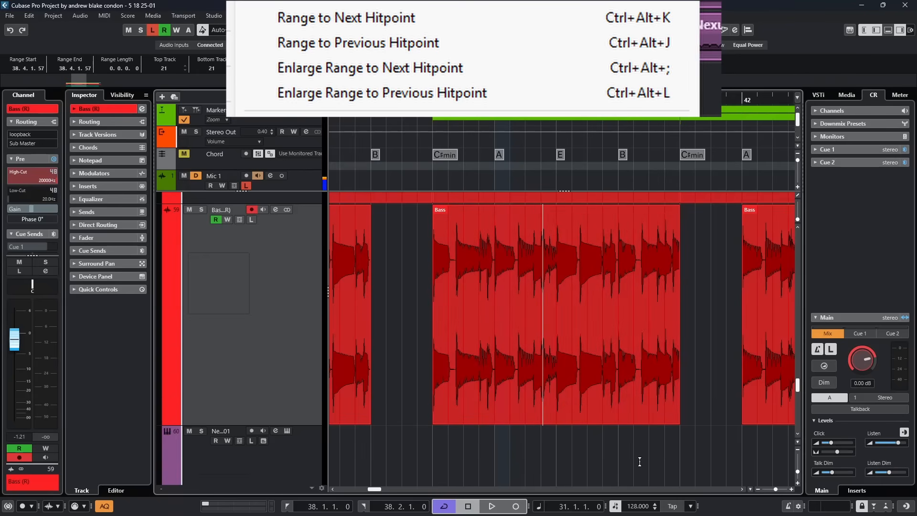
key("ctrl+alt+k")
key("ctrl+alt+k")
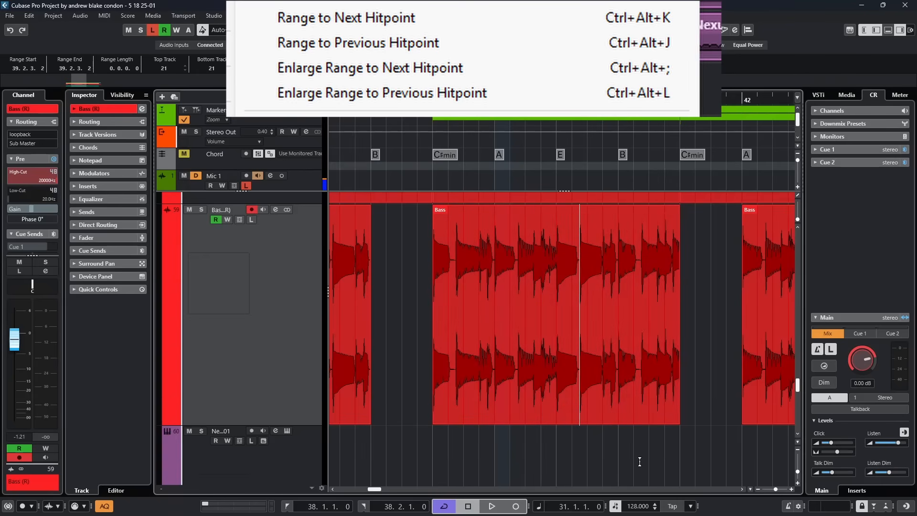
key("ctrl+alt+k")
key("ctrl+alt+k")
key("ctrl+alt+k")
key("ctrl+alt+k")
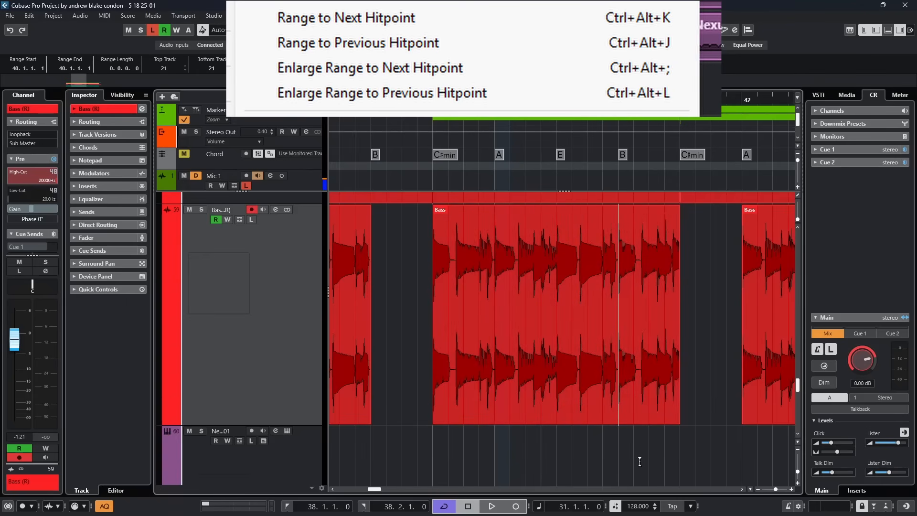
Move the range back to the hitpoint at 39.4.1.2 and enlarge it to the previous hitpoints, back to 38.2.3.3
key("ctrl+alt+j")
key("ctrl+alt+j")
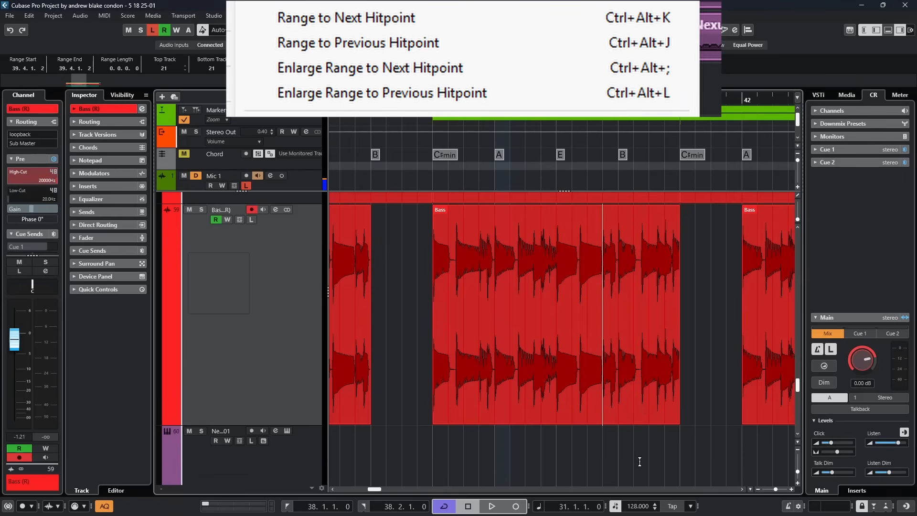
key("ctrl+alt+l")
key("ctrl+alt+l")
key("ctrl+alt+l")
key("ctrl+alt+l")
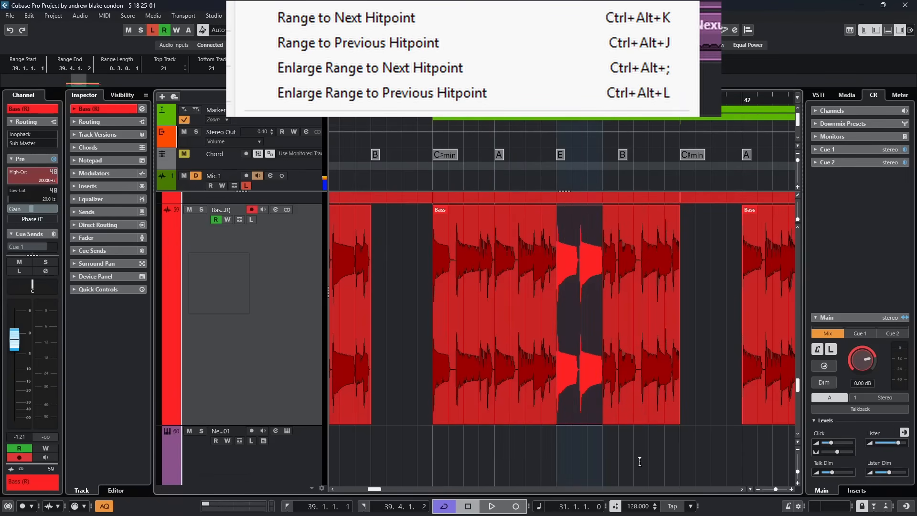
key("ctrl+alt+l")
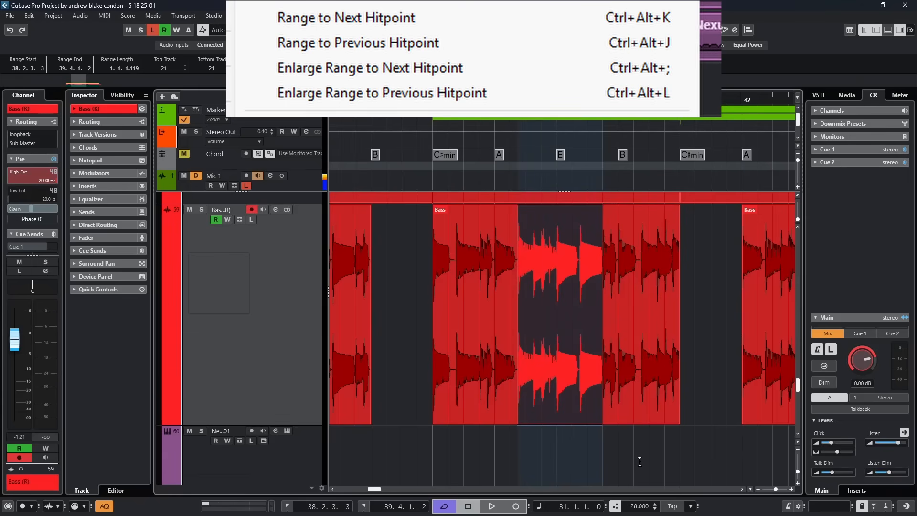
Enlarge the range to the next hitpoints, past the end of the four-bar Bass event to the next event at bar 42
key("ctrl+alt+semicolon")
key("ctrl+alt+semicolon")
key("ctrl+alt+semicolon")
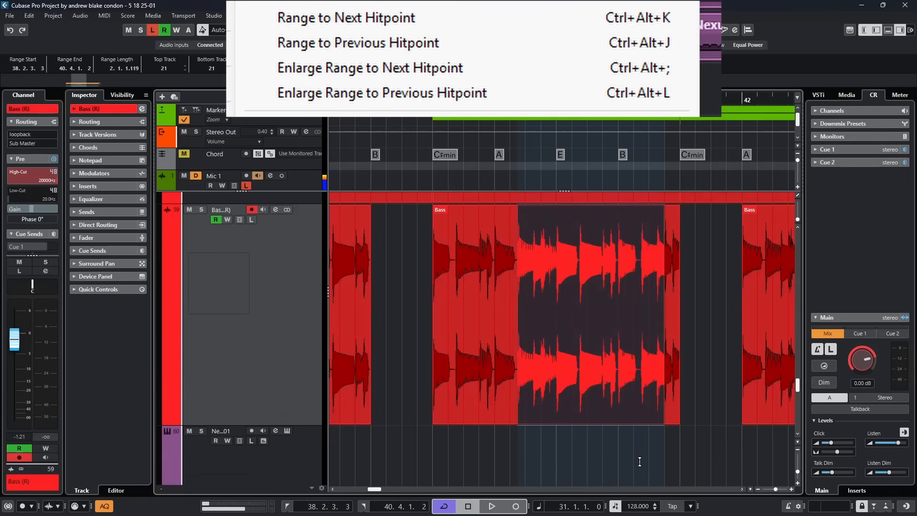
key("ctrl+alt+semicolon")
key("ctrl+alt+semicolon")
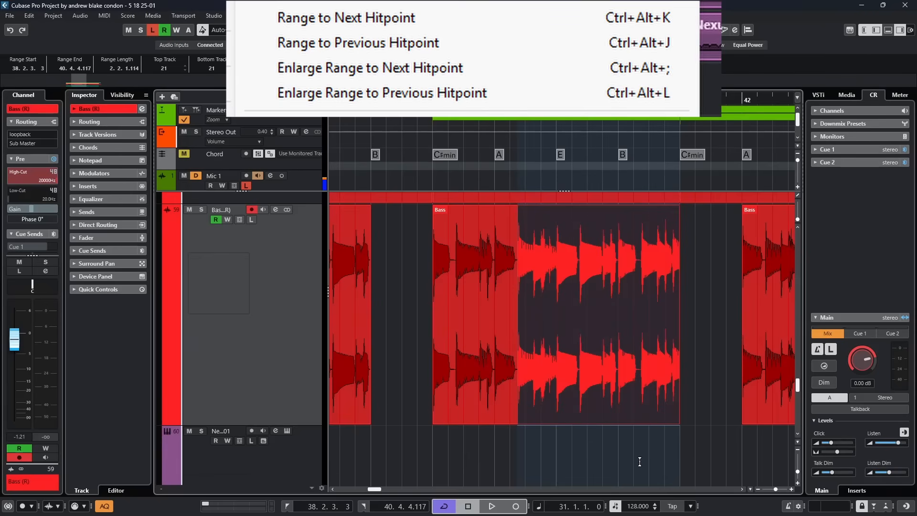
key("ctrl+alt+semicolon")
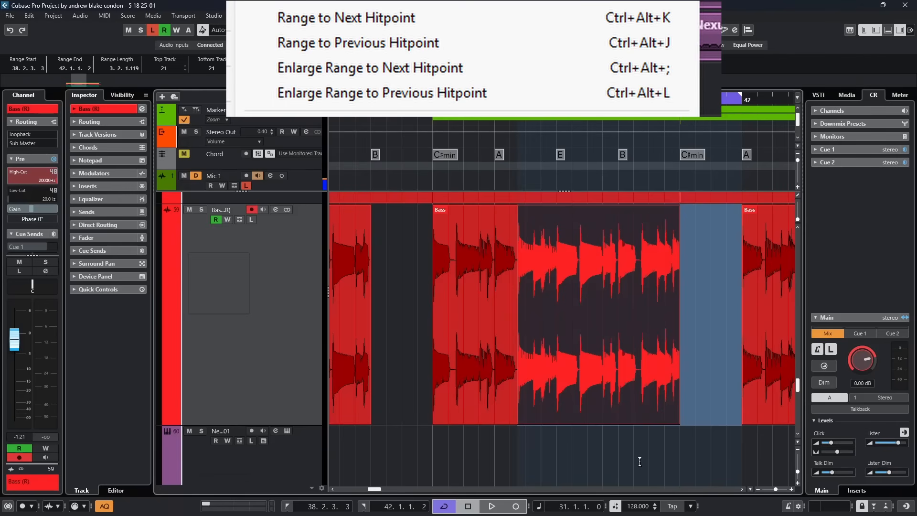
Collapse the enlarged range and move it among the previous and next hitpoints to the one at 37.4.1.3
key("ctrl+alt+j")
key("ctrl+alt+j")
key("ctrl+alt+j")
key("ctrl+alt+k")
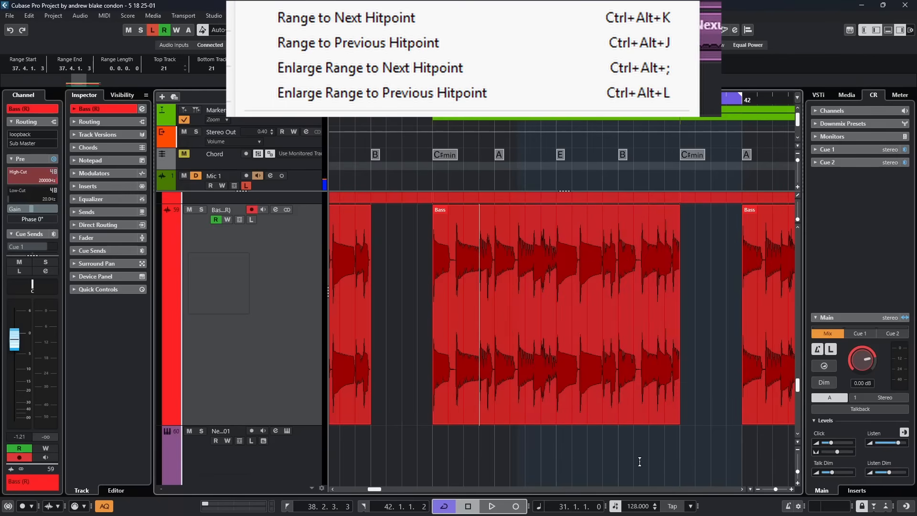
Move the range from the hitpoint at 37.4.1.3 to the next hitpoints in the four-bar Bass event
key("ctrl+alt+k")
key("ctrl+alt+k")
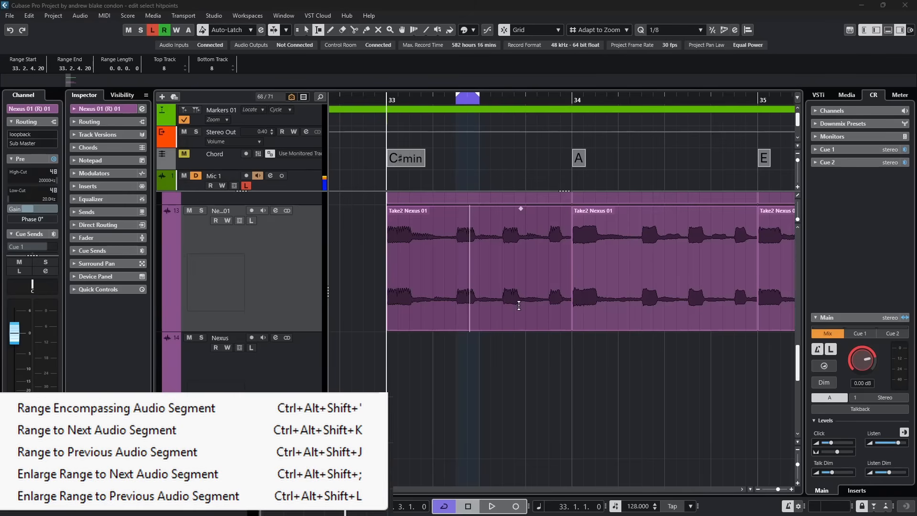
Activate the Range tool, set it at 33.2.4.20 in the first Take2 Nexus 01 event, and apply Range Encompassing Audio Segment
key("1")
right_click(480, 375)
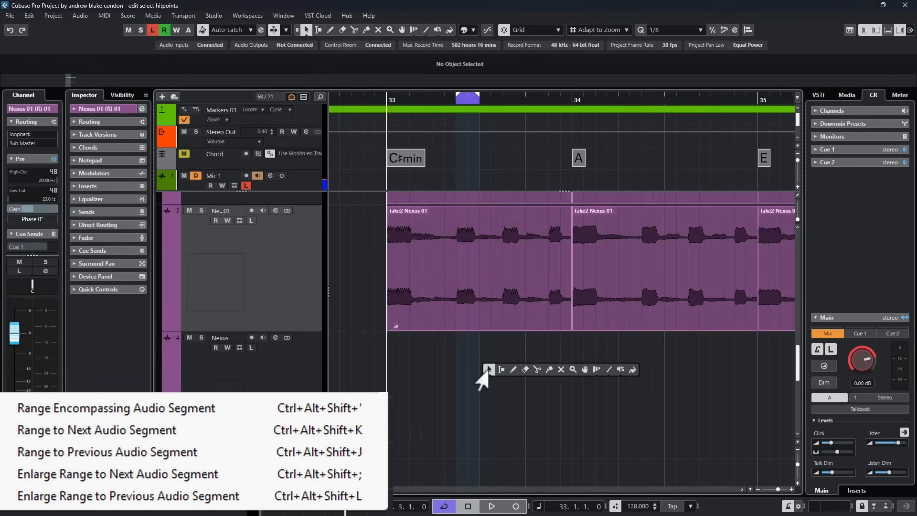
left_click(501, 369)
left_click(469, 267)
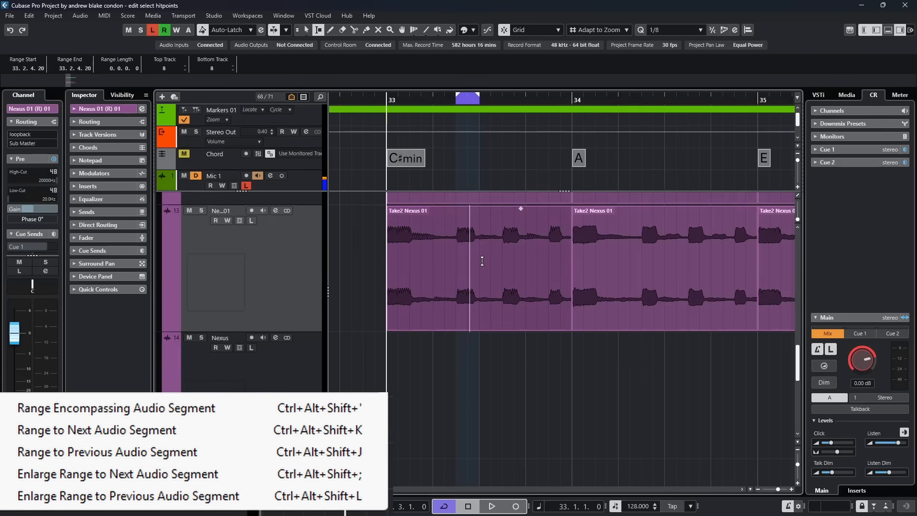
key("ctrl+alt+shift+apostrophe")
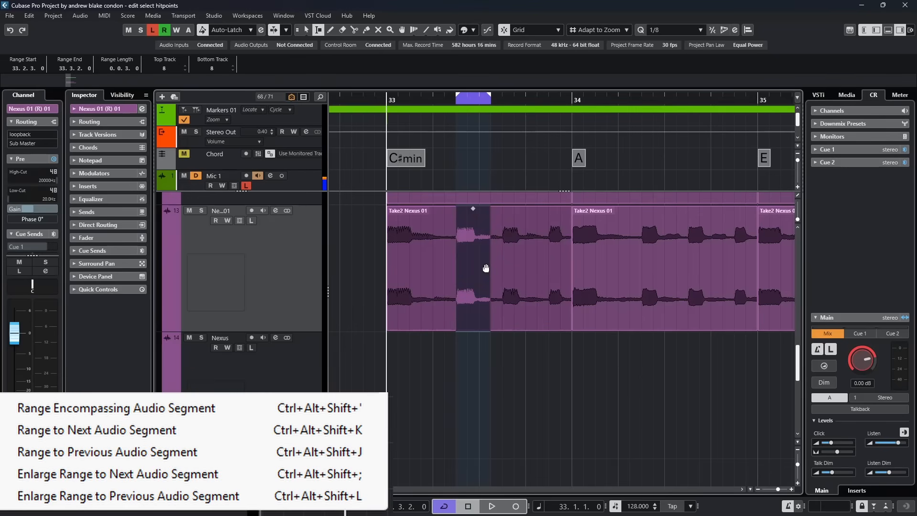
Move the range to the next audio segments in the first Take2 Nexus 01 event, up to 33.3.3.110
key("ctrl+alt+shift+k")
key("ctrl+alt+shift+k")
key("ctrl+alt+shift+k")
key("ctrl+alt+shift+k")
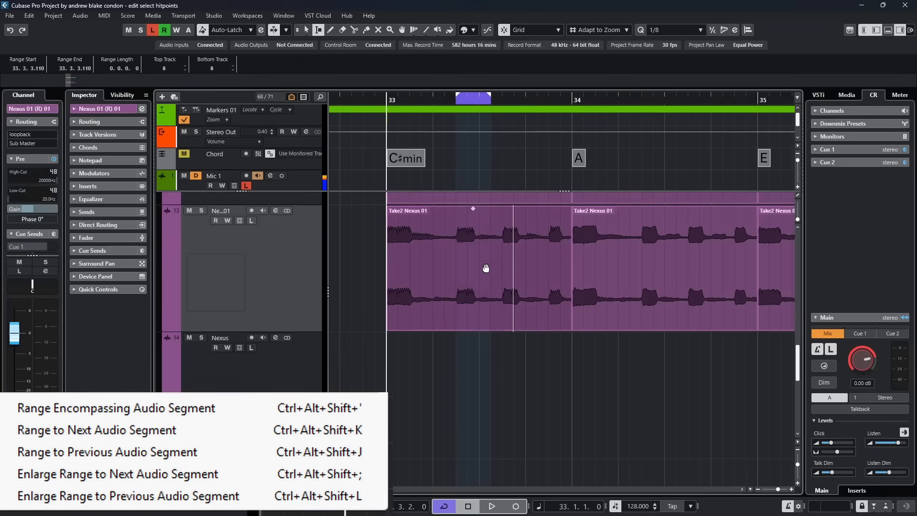
Move the range one audio segment further, and back through the previous audio segments of the Nexus track
key("ctrl+alt+shift+k")
key("ctrl+alt+shift+j")
key("ctrl+alt+shift+j")
key("ctrl+alt+shift+j")
key("ctrl+alt+shift+j")
key("ctrl+alt+shift+j")
key("ctrl+alt+shift+j")
Make the range encompass an audio segment, move it to start at 33.2.4.20, and enlarge it to the next segments up to 34.3.3.13
key("ctrl+alt+shift+apostrophe")
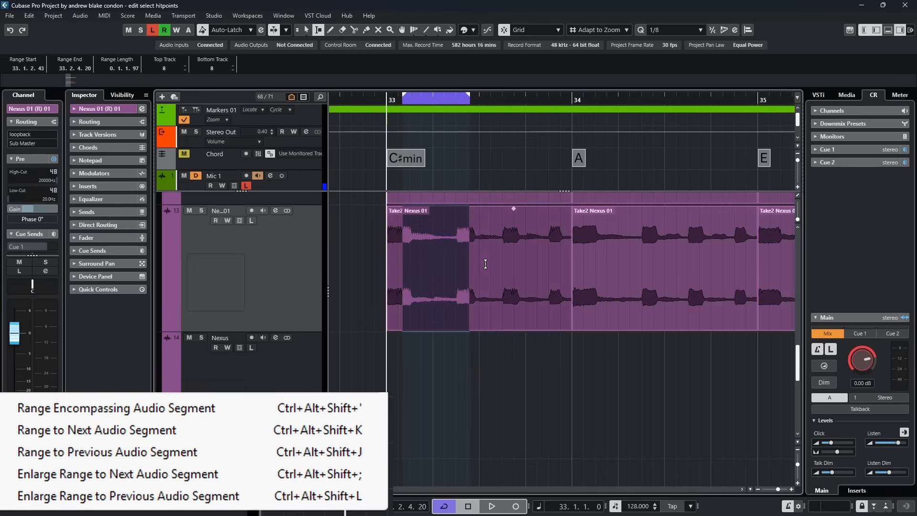
key("ctrl+alt+shift+k")
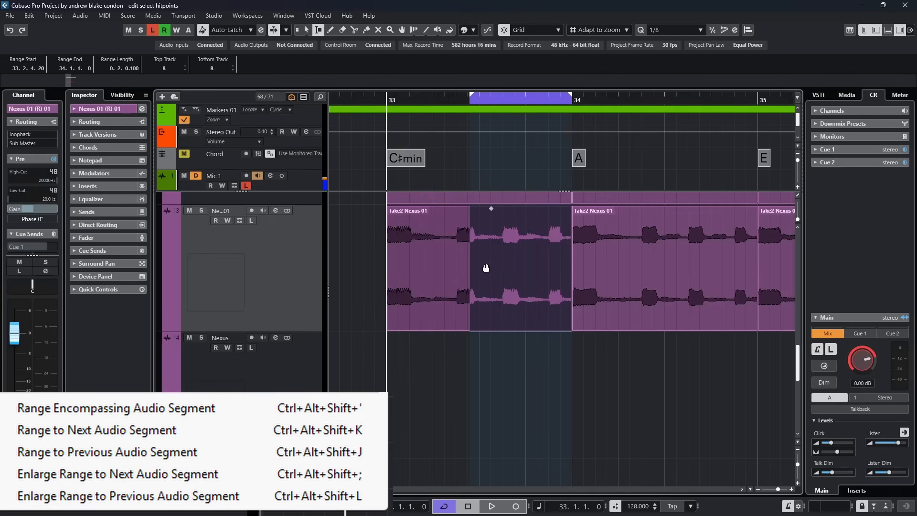
key("ctrl+alt+shift+semicolon")
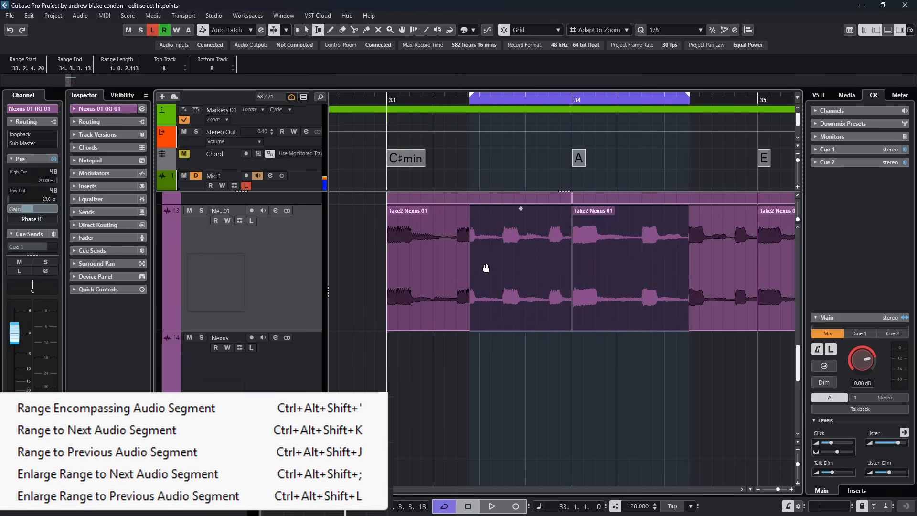
Move the range back to the audio segment boundary at 33.1.2.43
key("Left")
key("Left")
key("Left")
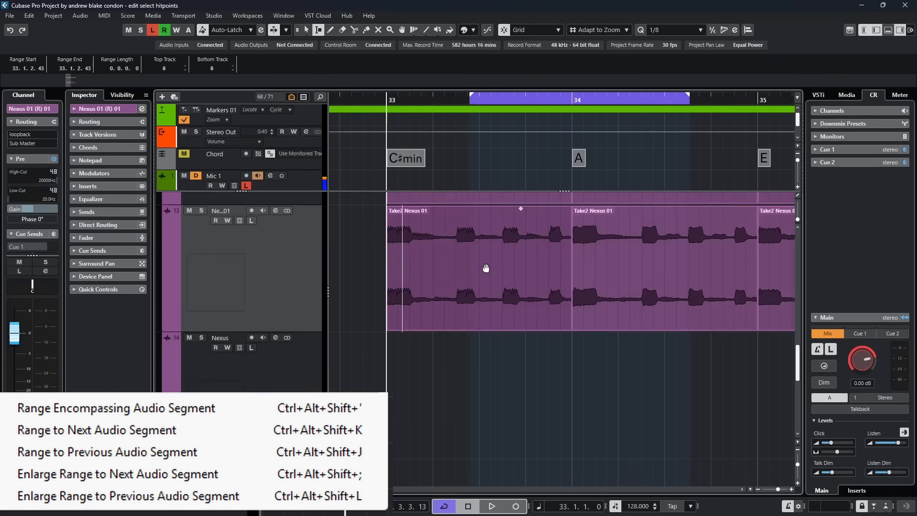
Move the range forward and back among the audio segments, ending with a range from 33.2.4.20 to 33.3.2.107
key("Right")
key("Right")
key("Right")
key("Right")
key("Right")
key("Left")
key("Left")
key("ctrl+alt+shift+j")
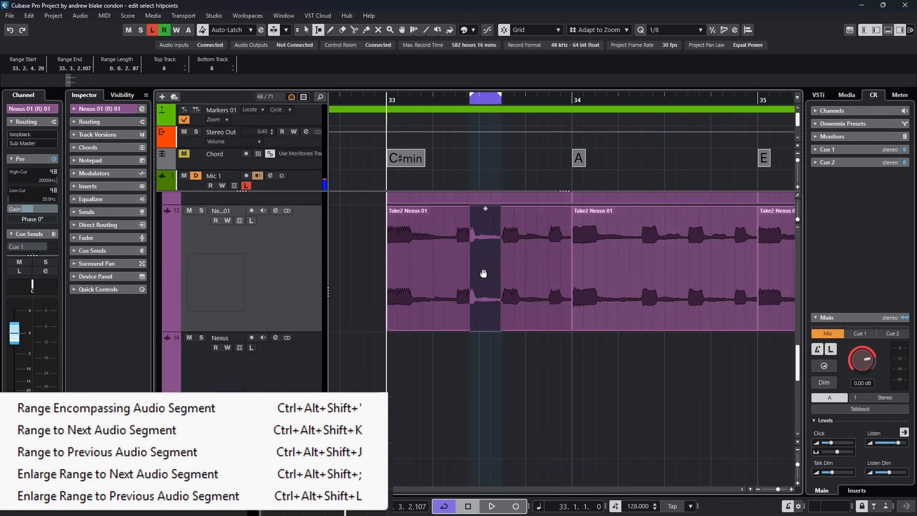
Lower the volume of the audio segment at 33.3.3.110 in the first Take2 Nexus 01 event, and select that segment as the range
left_click(490, 347)
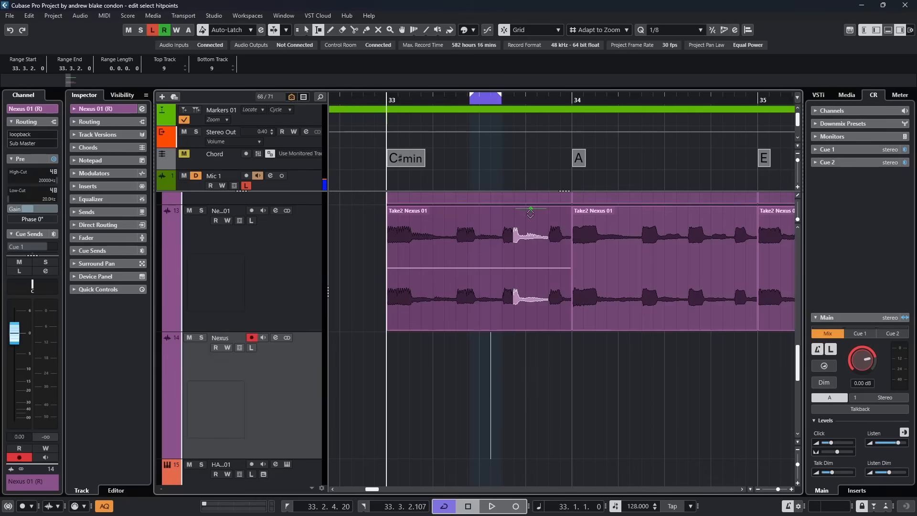
left_click_drag(530, 210, 532, 230)
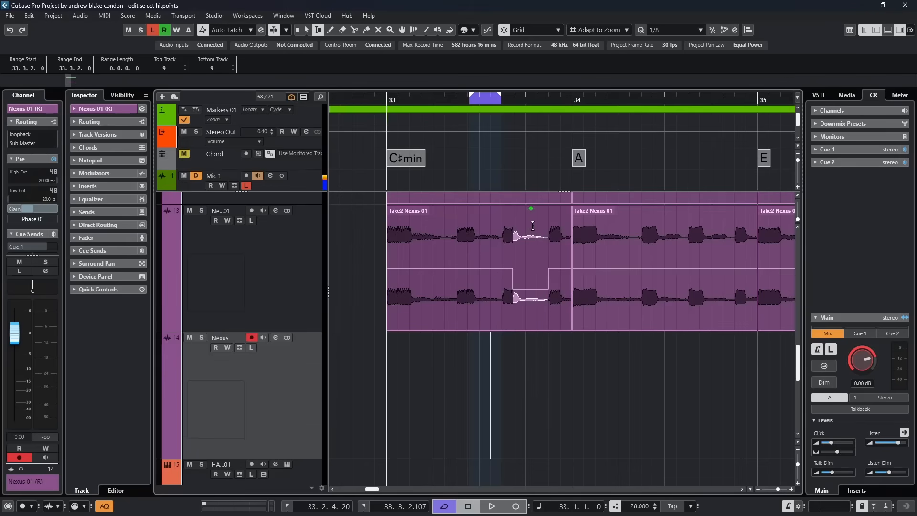
left_click(533, 230)
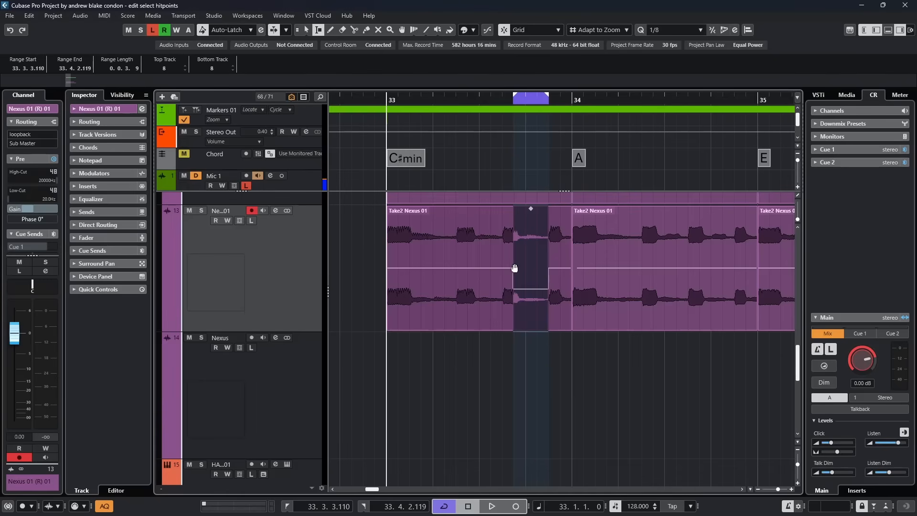
Open the Preferences at the Editing Tool Modifiers page
left_click(29, 16)
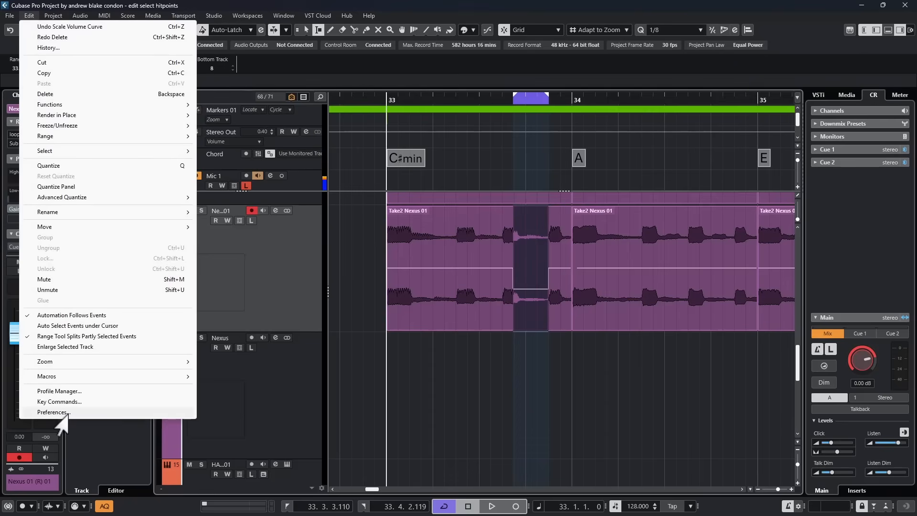
left_click(57, 414)
left_click(496, 57)
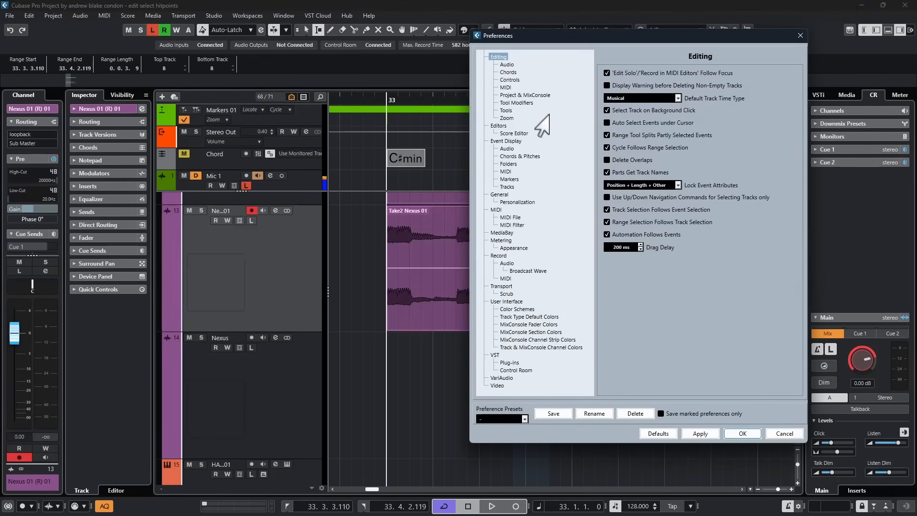
left_click(517, 104)
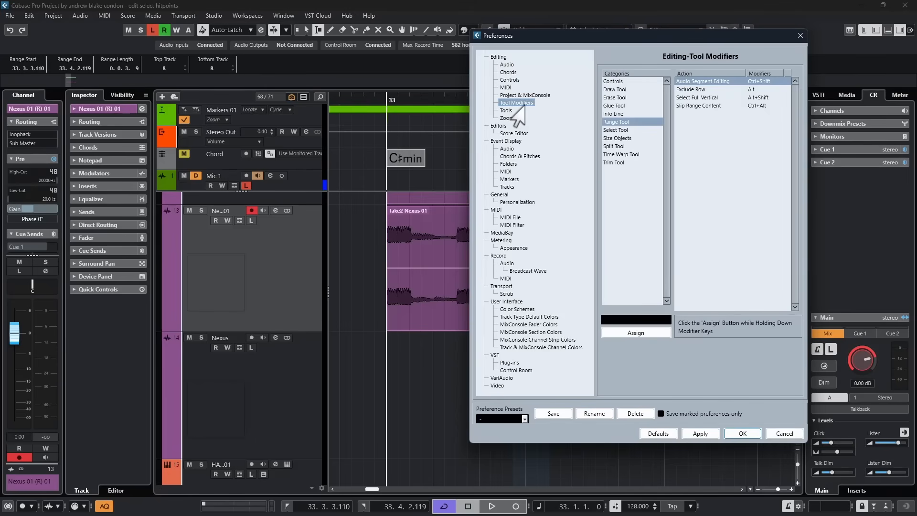
Examine the Range Tool modifiers for Slip Range Content and Audio Segment Editing, and close the Preferences with OK
left_click(612, 82)
left_click(613, 89)
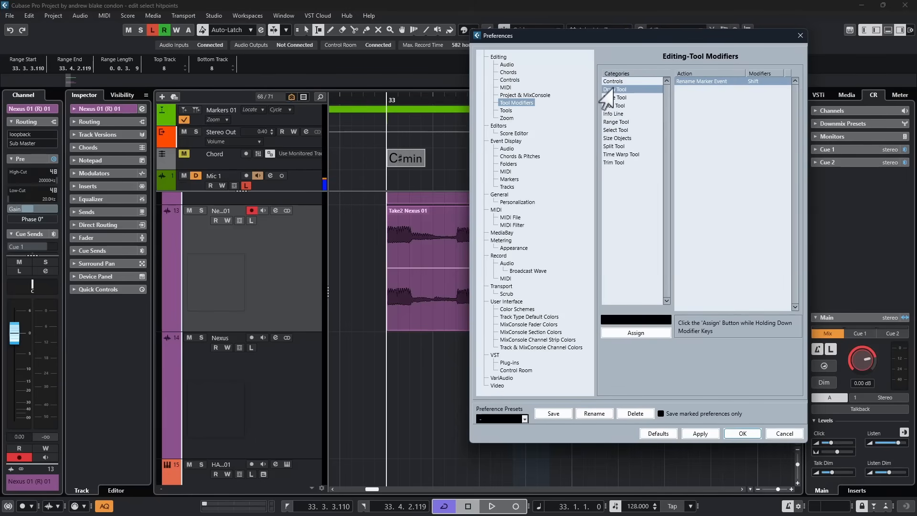
left_click(603, 122)
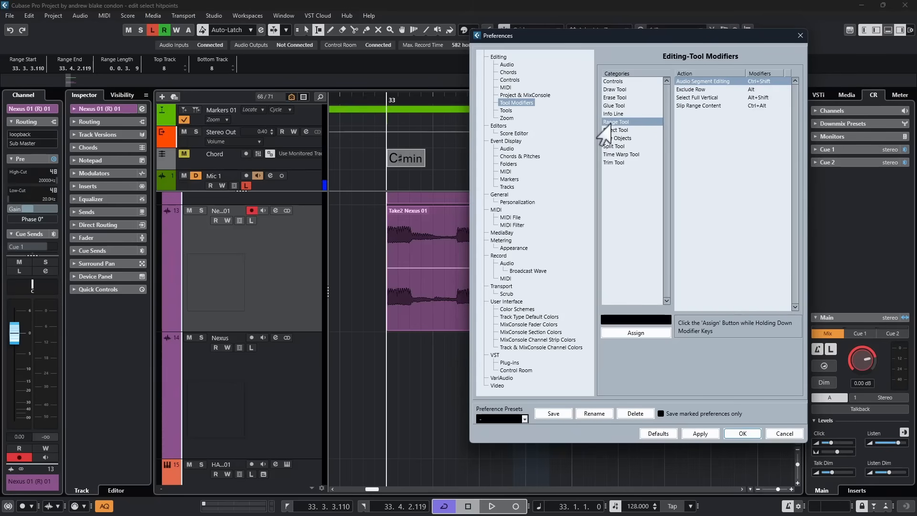
left_click(711, 105)
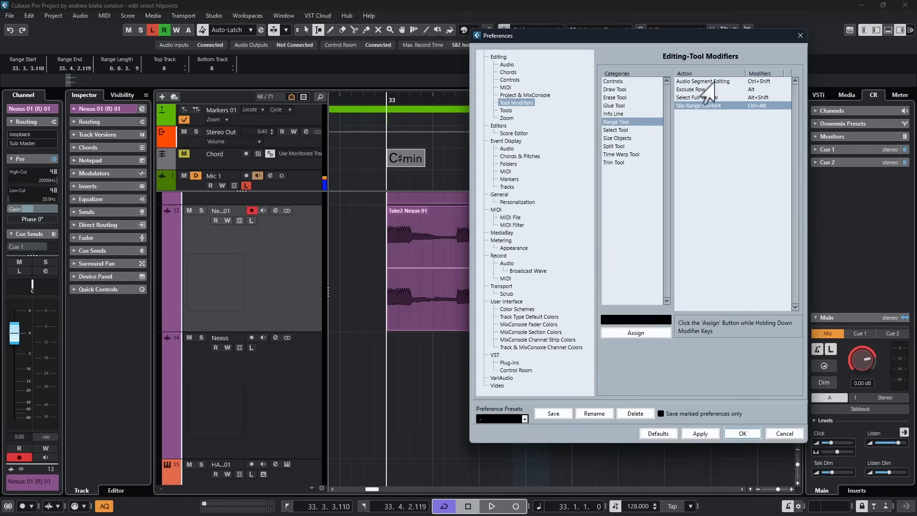
left_click(759, 82)
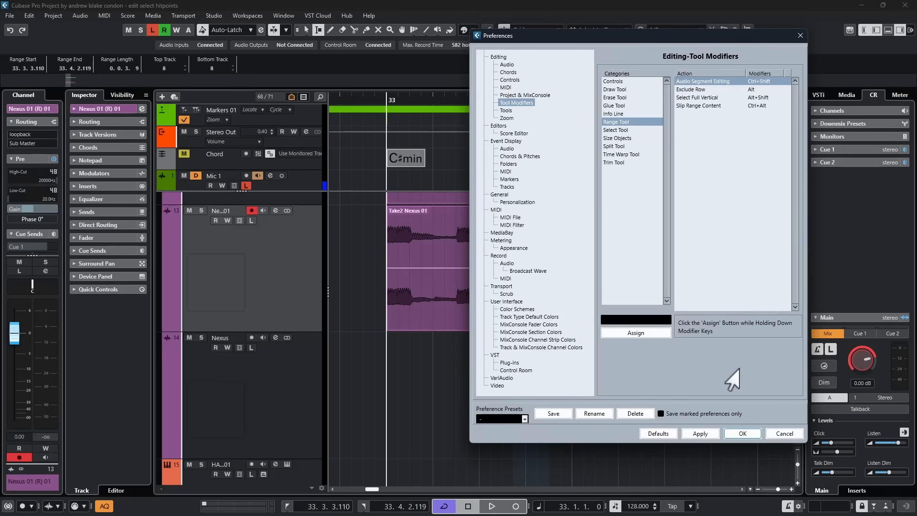
left_click(745, 433)
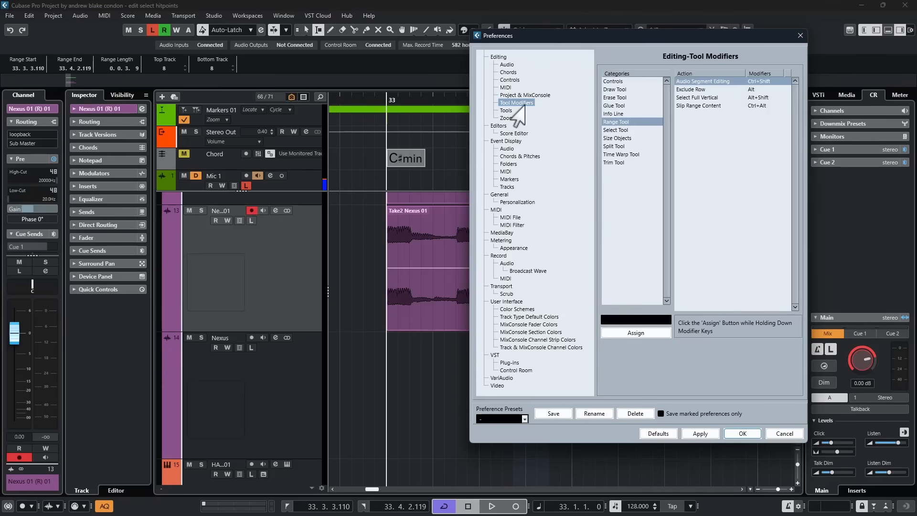
Look through the Draw Tool and Range Tool modifiers again, down to the Slip Range Content action
left_click(614, 89)
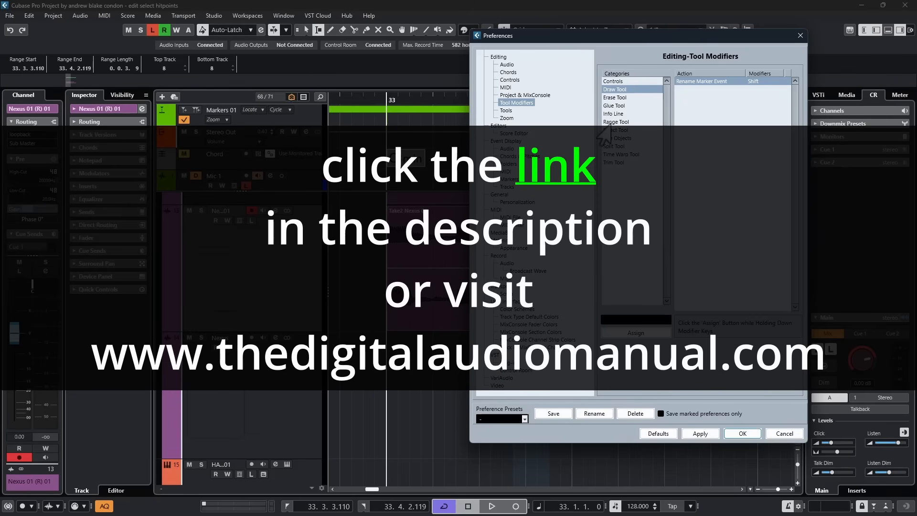
left_click(600, 126)
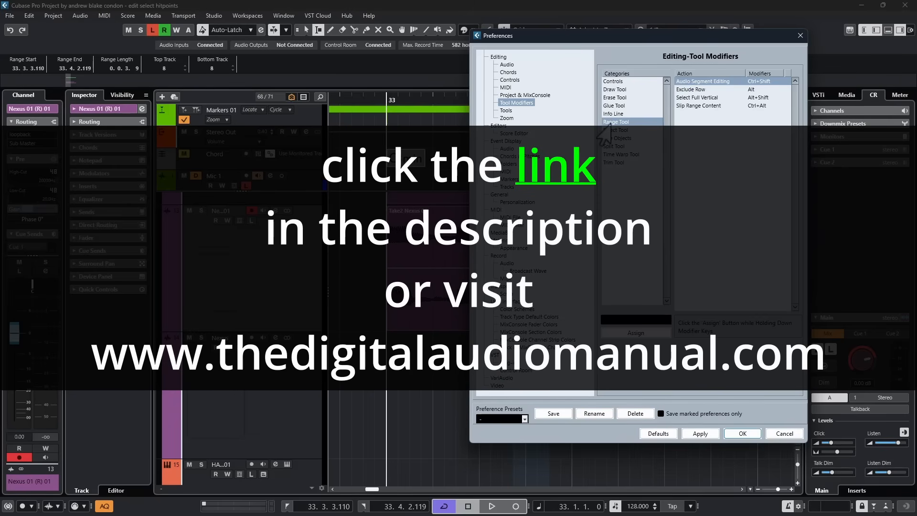
left_click(701, 105)
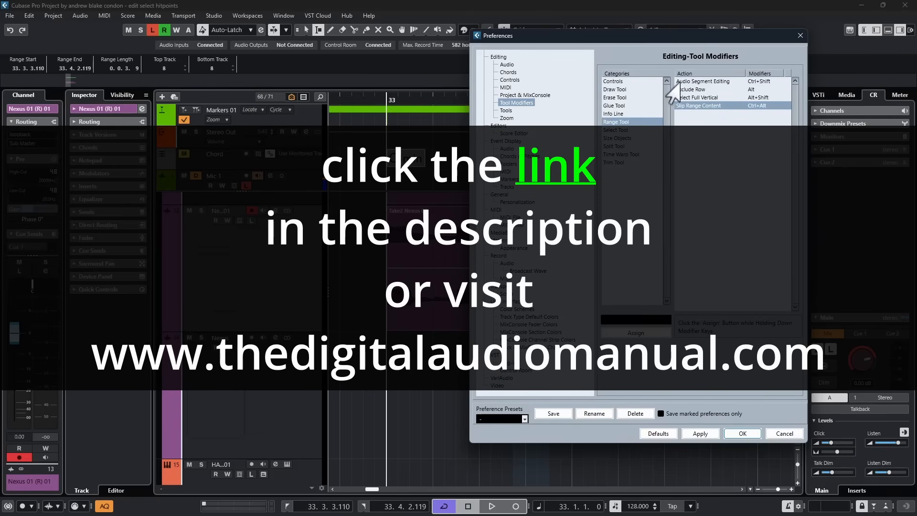